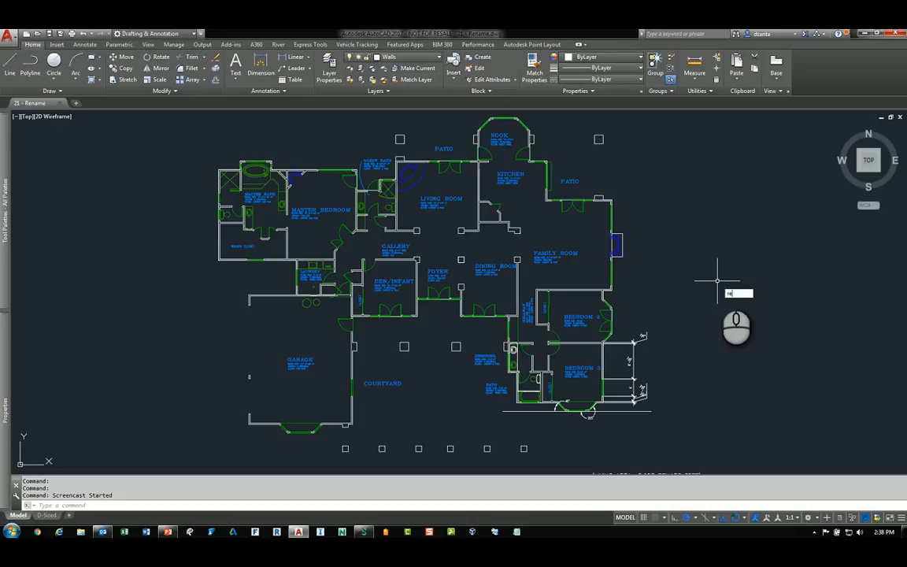
Step: Open the Rename dialog and look through its named object categories from detail view styles to table styles
{"action": "type", "text": "nam"}
{"action": "key", "text": "Return"}
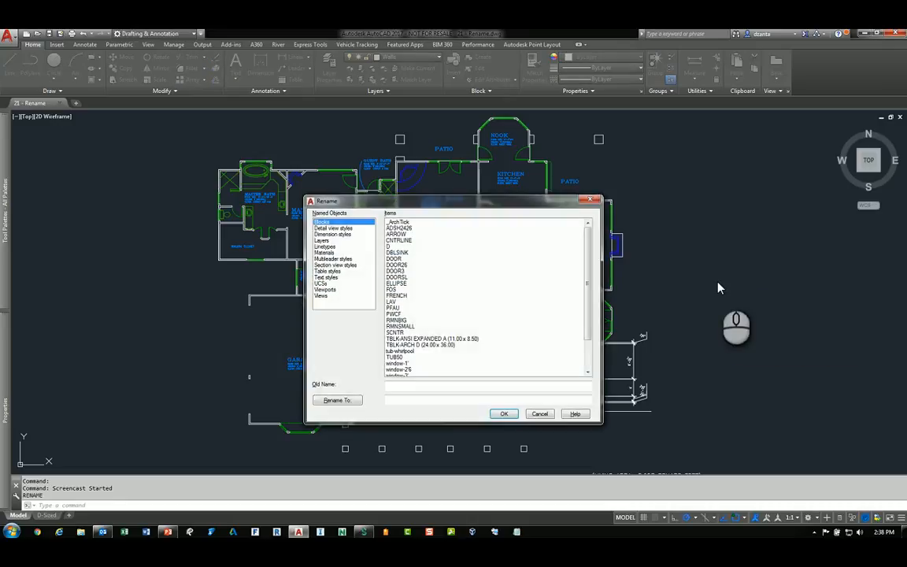
{"action": "left_click_drag", "start_coordinate": [504, 202], "coordinate": [501, 168]}
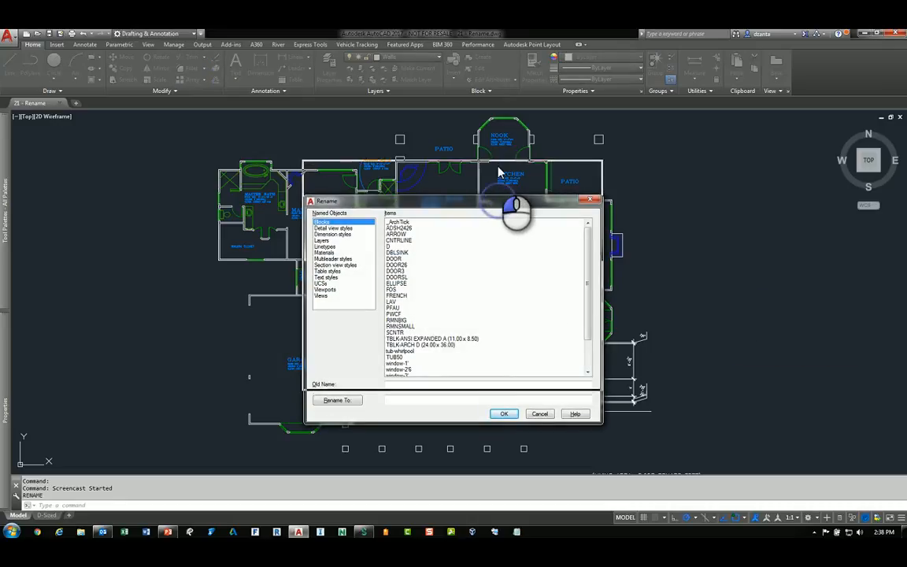
{"action": "left_click", "coordinate": [339, 195]}
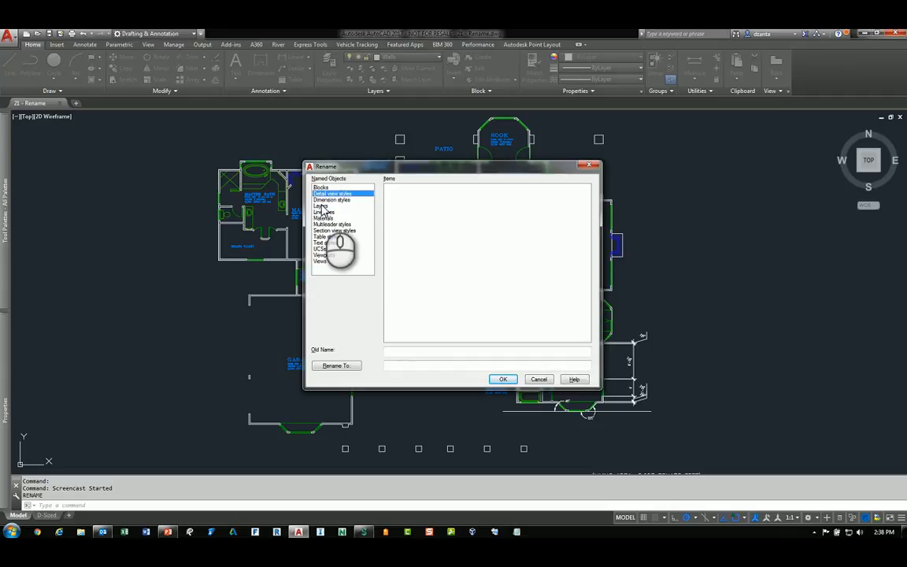
{"action": "left_click", "coordinate": [325, 206]}
{"action": "left_click", "coordinate": [320, 212]}
{"action": "left_click", "coordinate": [323, 225]}
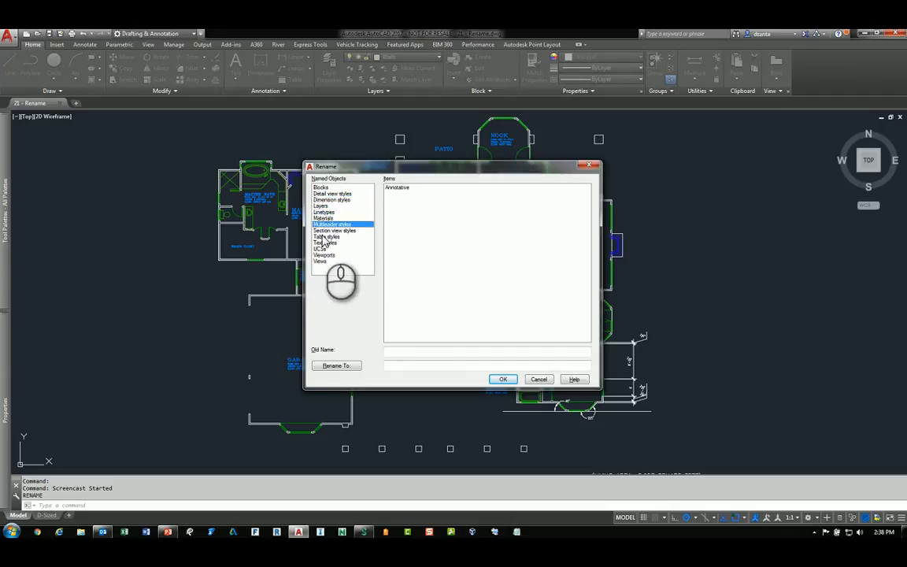
{"action": "left_click", "coordinate": [321, 237]}
Step: Rename the block DOORSL to DoorSL
{"action": "left_click", "coordinate": [319, 188]}
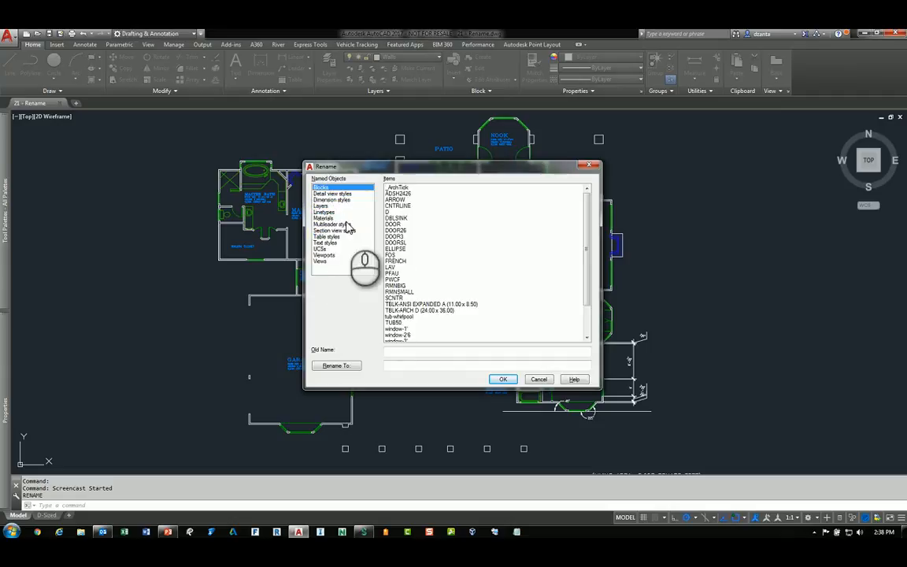
{"action": "left_click", "coordinate": [398, 244]}
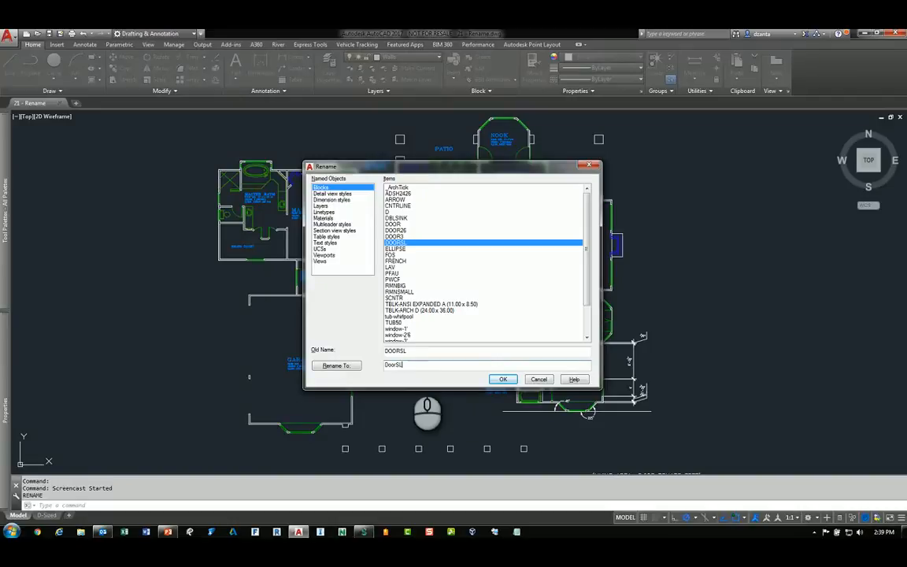
{"action": "left_click", "coordinate": [337, 366]}
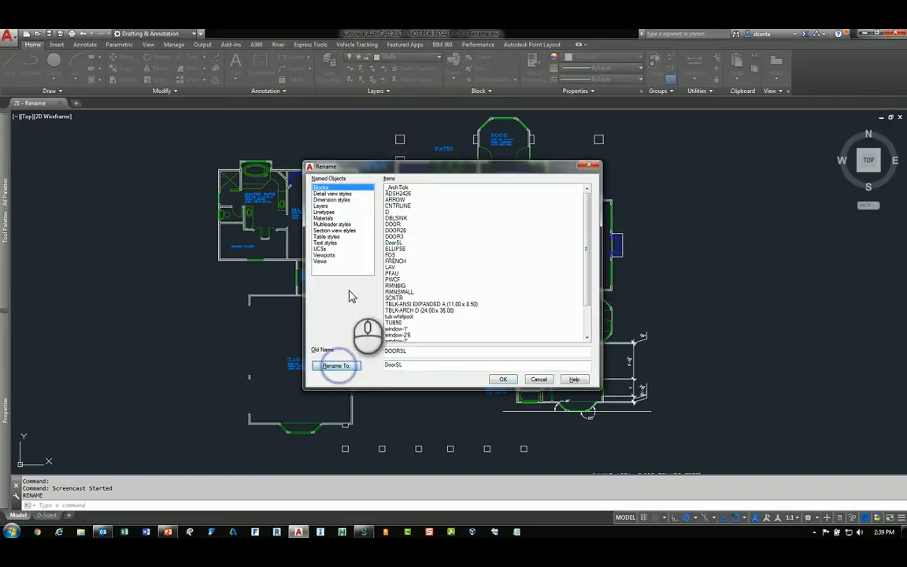
Step: Look through the dimension style, layer, linetype, material and section view style categories of named objects
{"action": "left_click", "coordinate": [319, 200]}
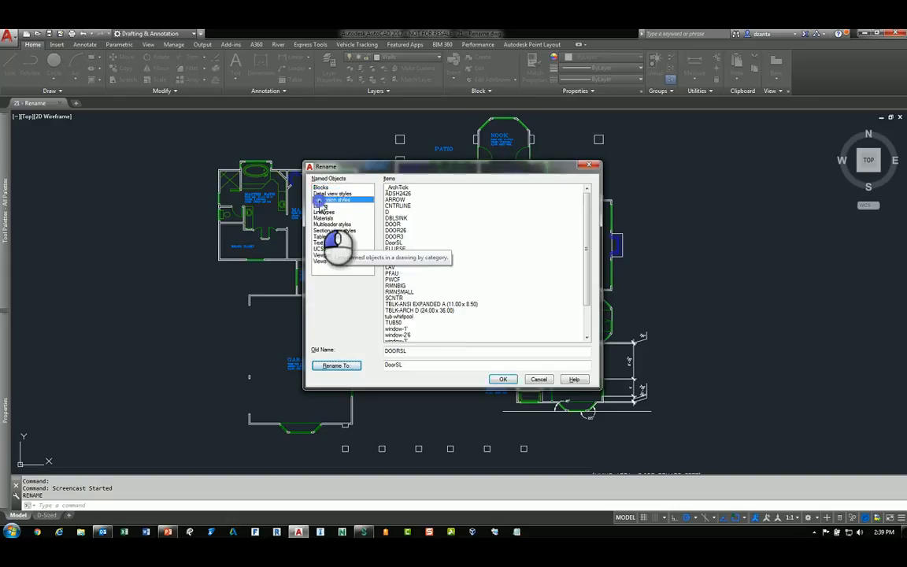
{"action": "left_click", "coordinate": [318, 206]}
{"action": "left_click", "coordinate": [320, 212]}
{"action": "left_click", "coordinate": [323, 218]}
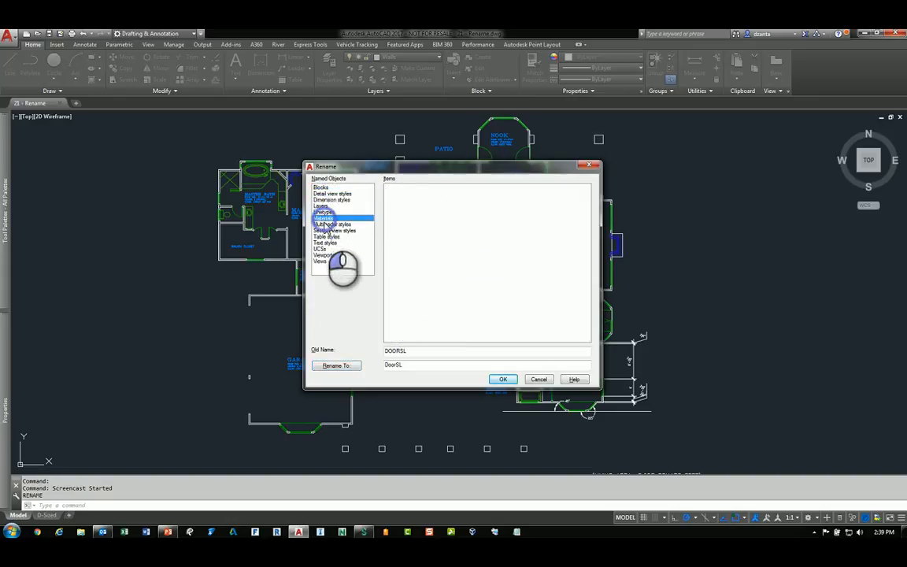
{"action": "left_click", "coordinate": [321, 230]}
Step: Rename the text style Logo to DoorSL and apply the renames
{"action": "left_click", "coordinate": [319, 243]}
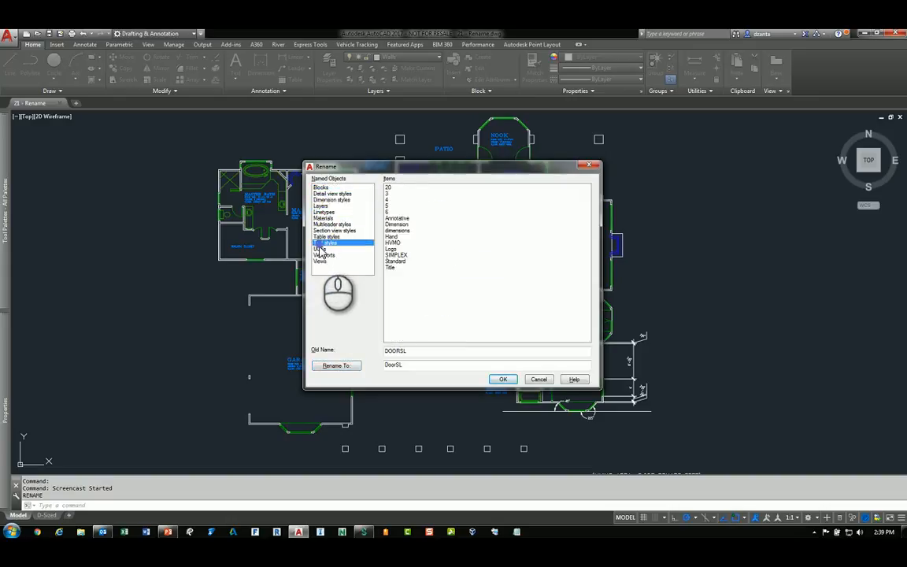
{"action": "left_click", "coordinate": [389, 187]}
{"action": "left_click", "coordinate": [391, 212]}
{"action": "left_click", "coordinate": [396, 230]}
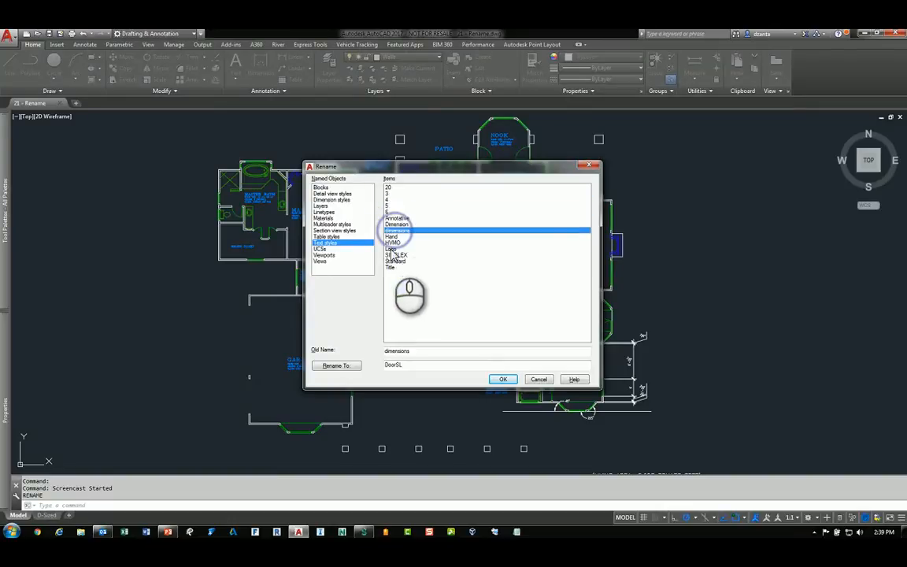
{"action": "left_click", "coordinate": [392, 249]}
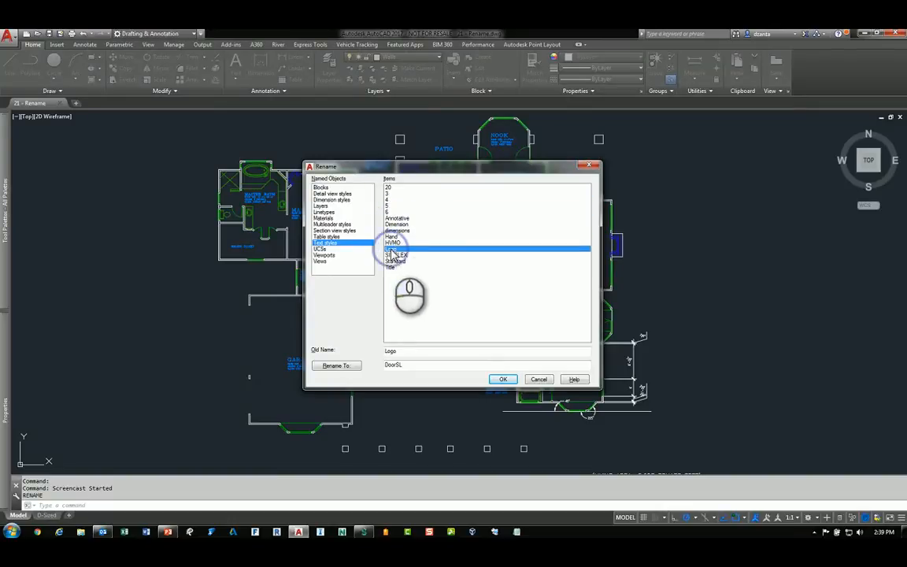
{"action": "left_click", "coordinate": [503, 380]}
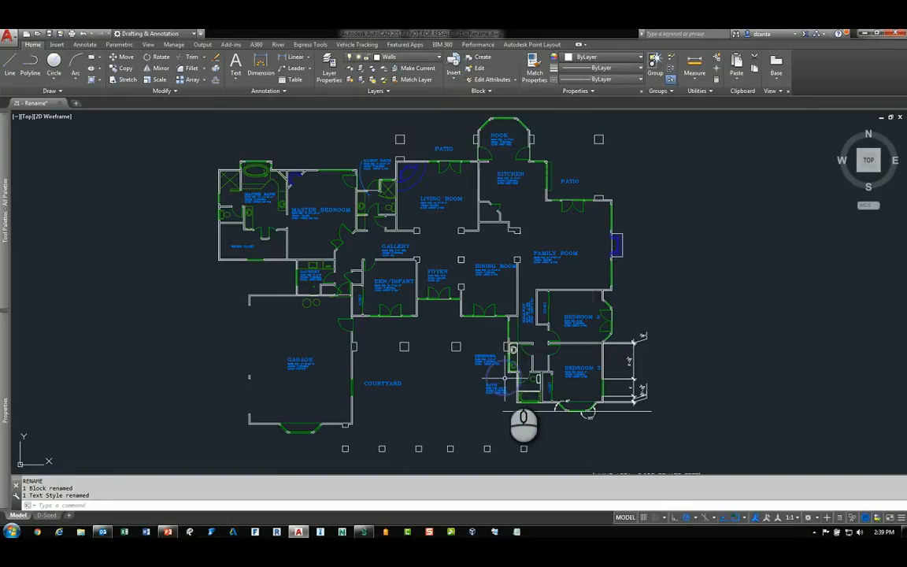
Step: Switch to the D-Sized layout and bring up the annotation tools
{"action": "left_click", "coordinate": [47, 515]}
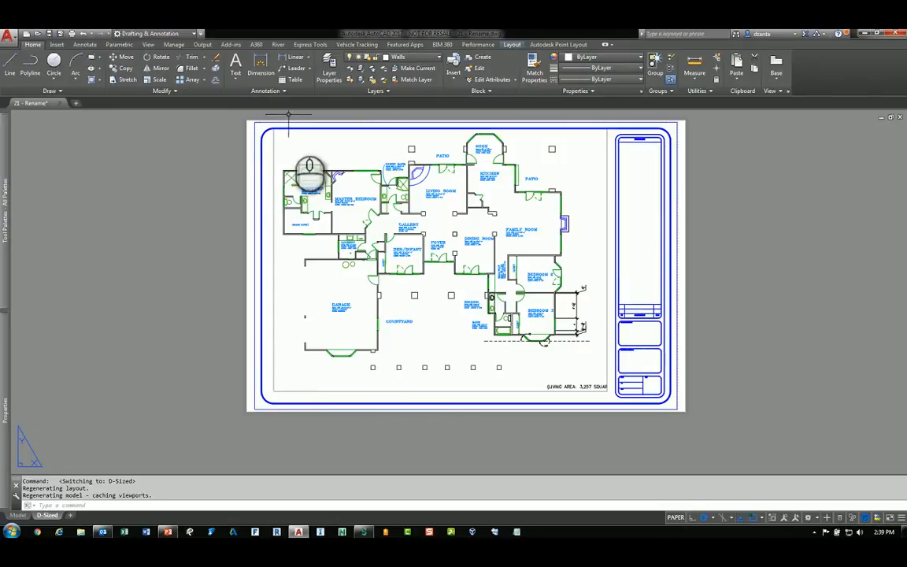
{"action": "scroll", "coordinate": [567, 307], "scroll_direction": "up", "scroll_amount": 4}
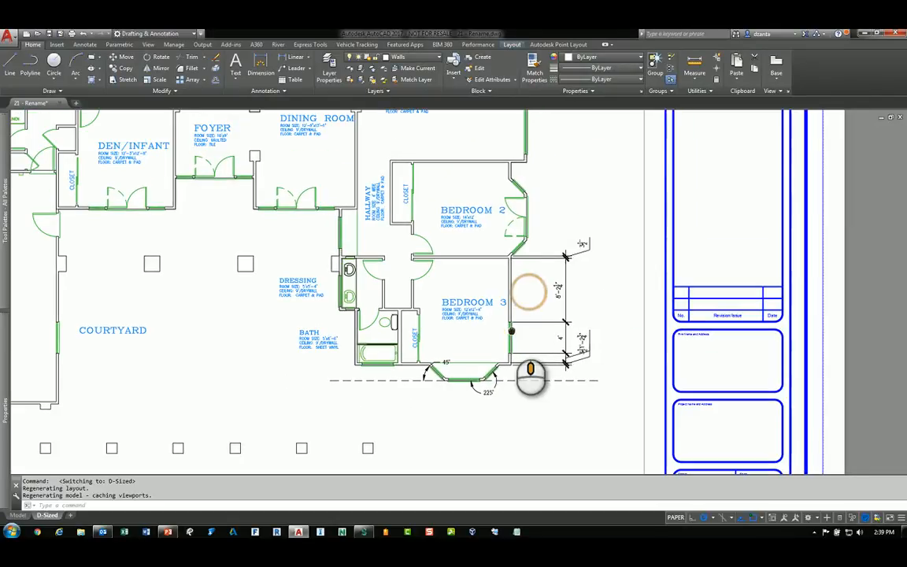
{"action": "scroll", "coordinate": [347, 331], "scroll_direction": "up", "scroll_amount": 4}
{"action": "middle_click_drag", "start_coordinate": [344, 328], "coordinate": [410, 307]}
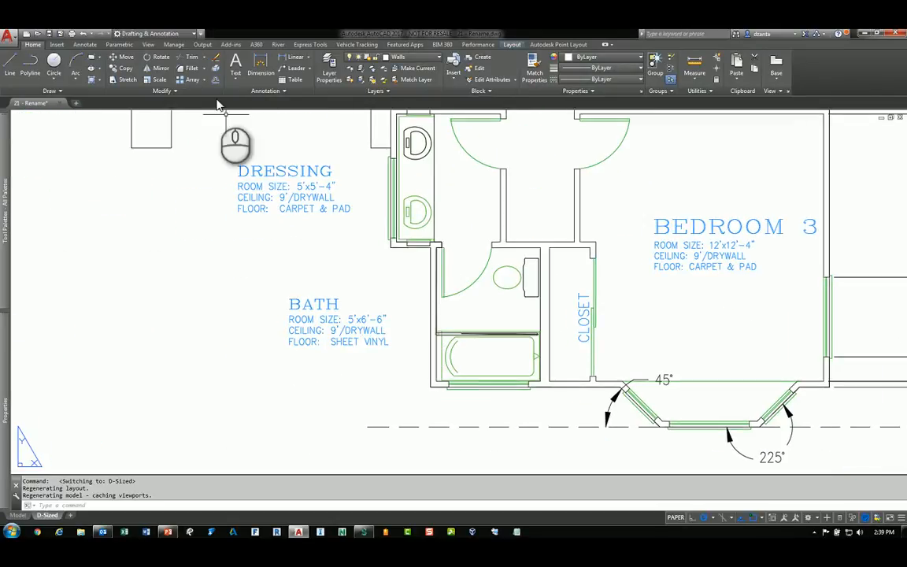
{"action": "left_click", "coordinate": [86, 45]}
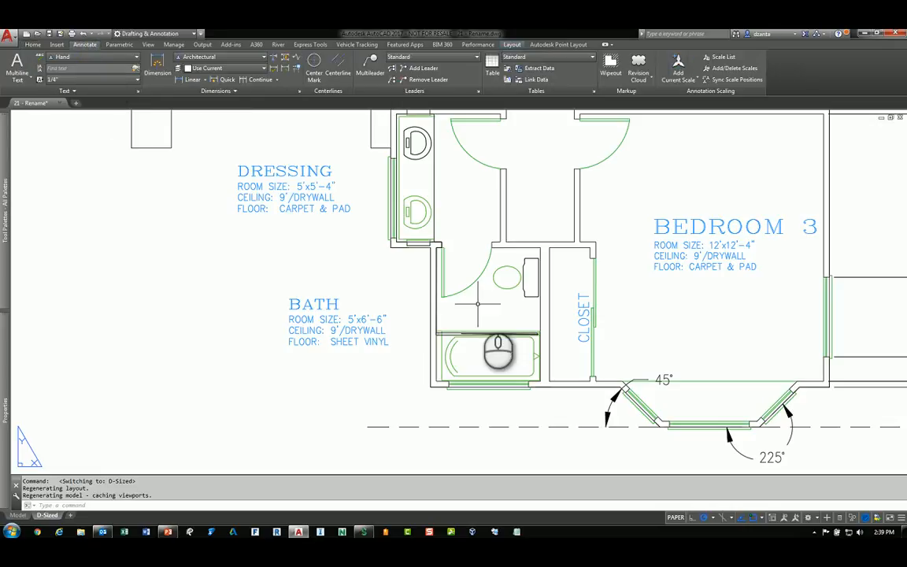
{"action": "middle_click_drag", "start_coordinate": [472, 307], "coordinate": [465, 330]}
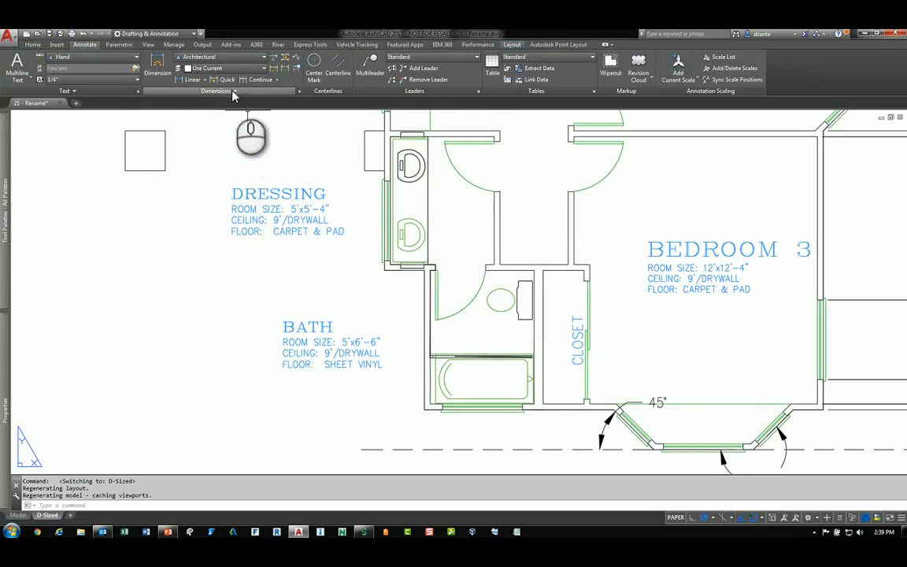
{"action": "left_click", "coordinate": [89, 44]}
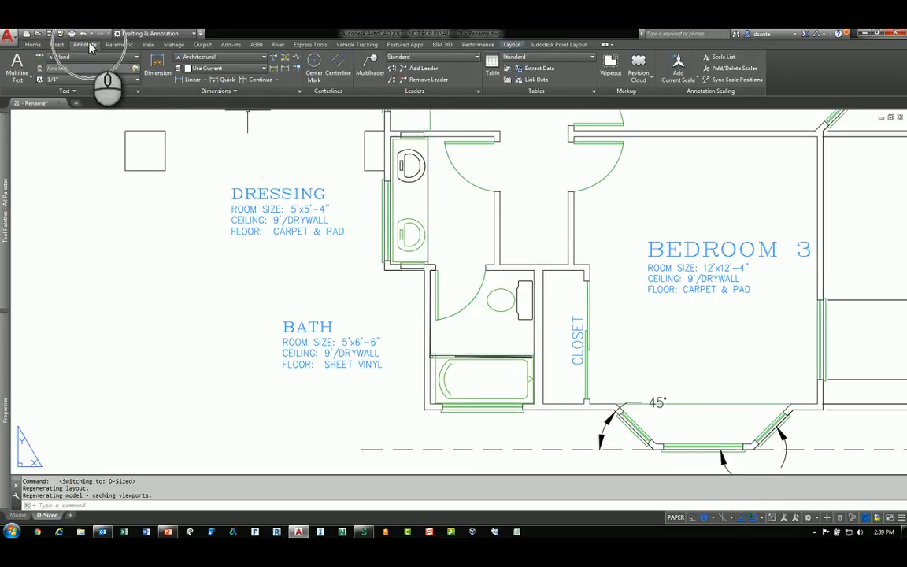
{"action": "left_click", "coordinate": [227, 80]}
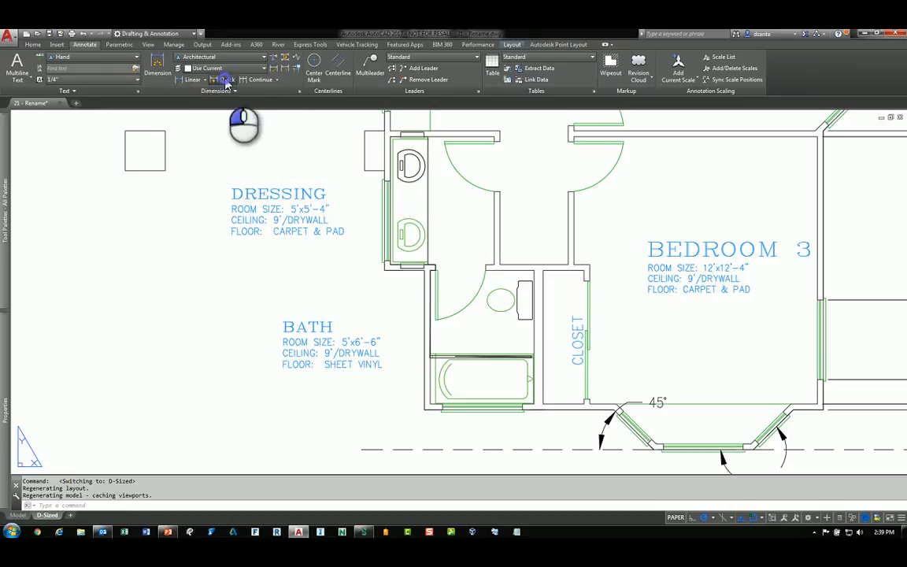
{"action": "left_click", "coordinate": [406, 427]}
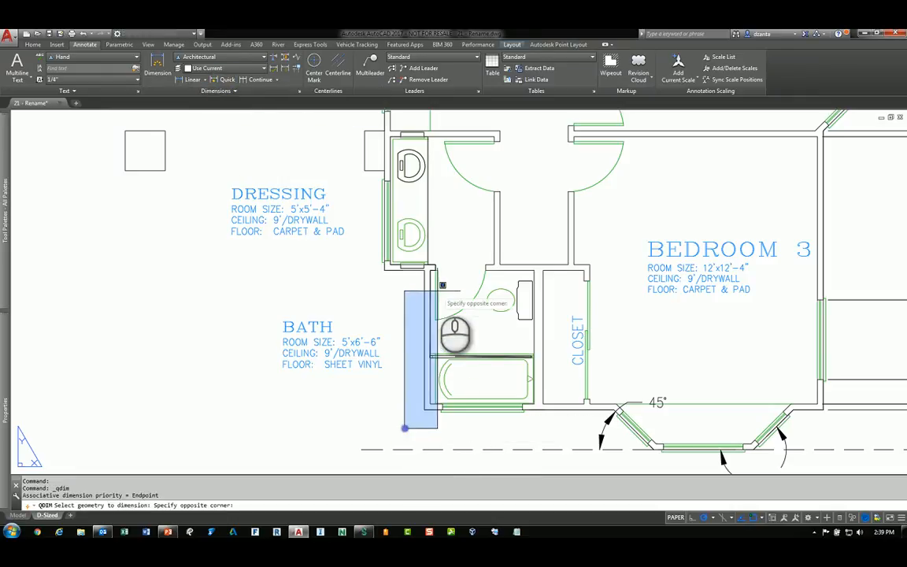
{"action": "left_click", "coordinate": [436, 251]}
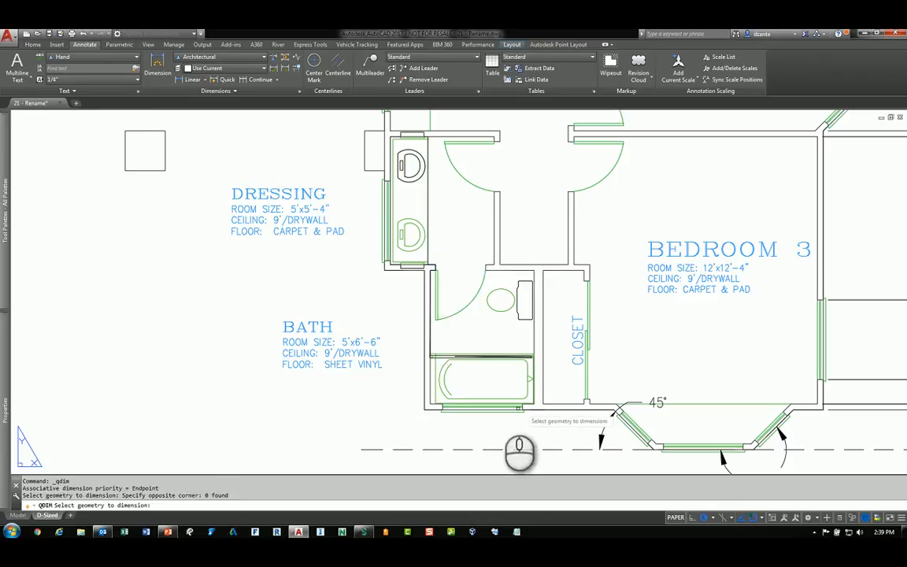
{"action": "left_click", "coordinate": [404, 376]}
{"action": "left_click", "coordinate": [405, 418]}
{"action": "left_click", "coordinate": [404, 418]}
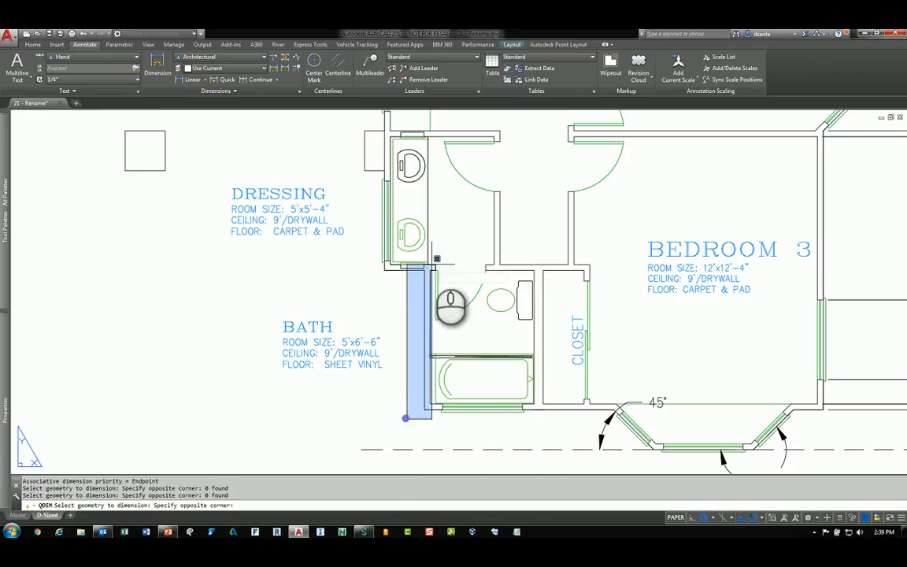
{"action": "left_click", "coordinate": [429, 253]}
{"action": "left_click", "coordinate": [432, 277]}
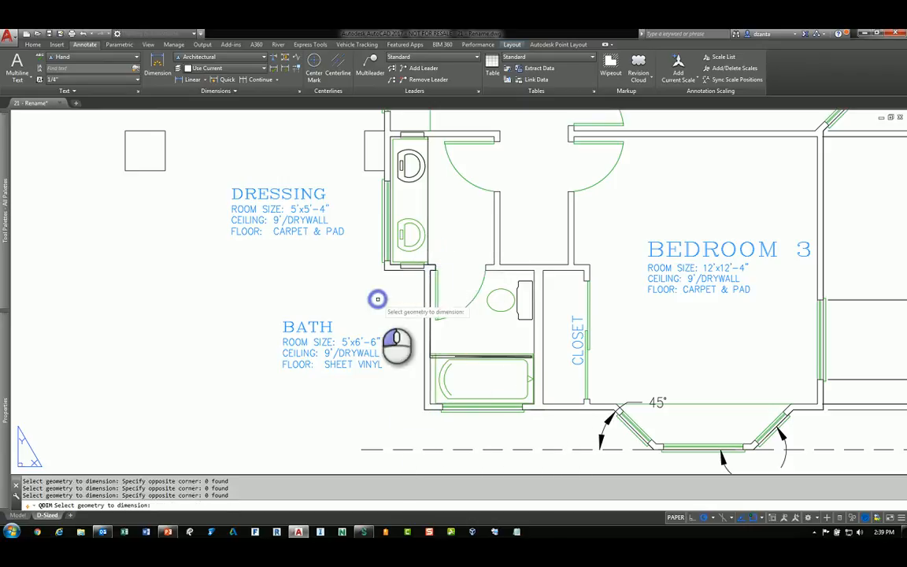
{"action": "scroll", "coordinate": [446, 338], "scroll_direction": "down", "scroll_amount": 4}
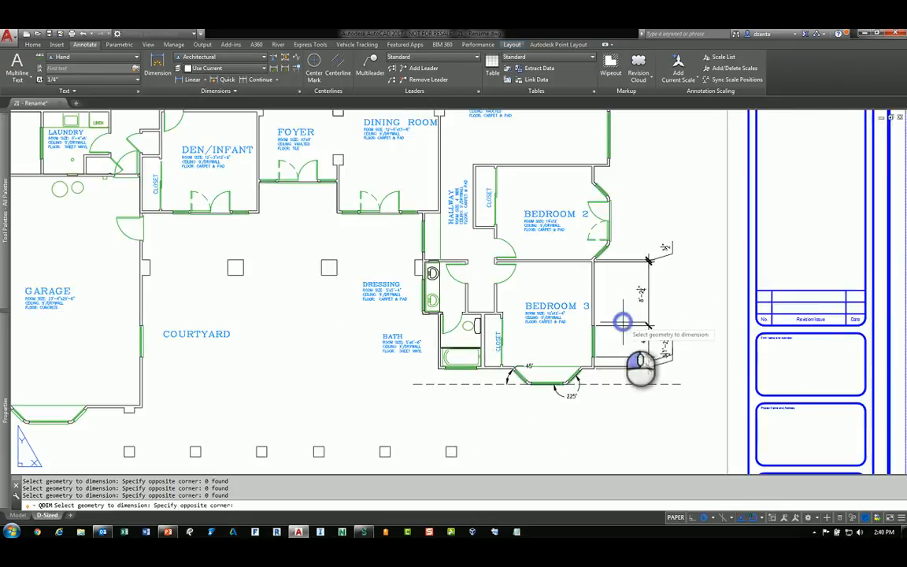
{"action": "key", "text": "Escape"}
{"action": "key", "text": "Escape"}
Step: Activate the layout's viewport and add continuous quick dimensions along the bath's outer side wall, with the dimension line beside the BATH label
{"action": "double_click", "coordinate": [650, 305]}
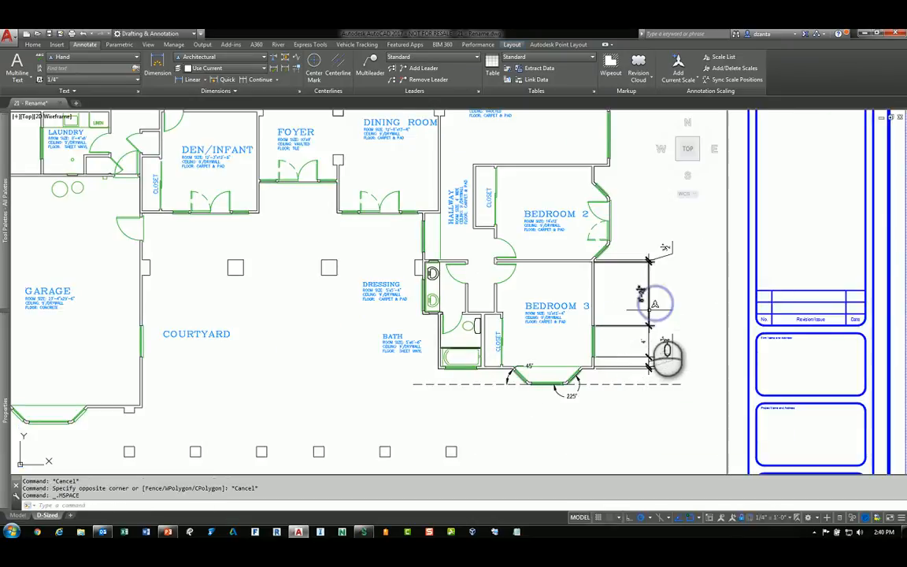
{"action": "scroll", "coordinate": [481, 310], "scroll_direction": "up", "scroll_amount": 4}
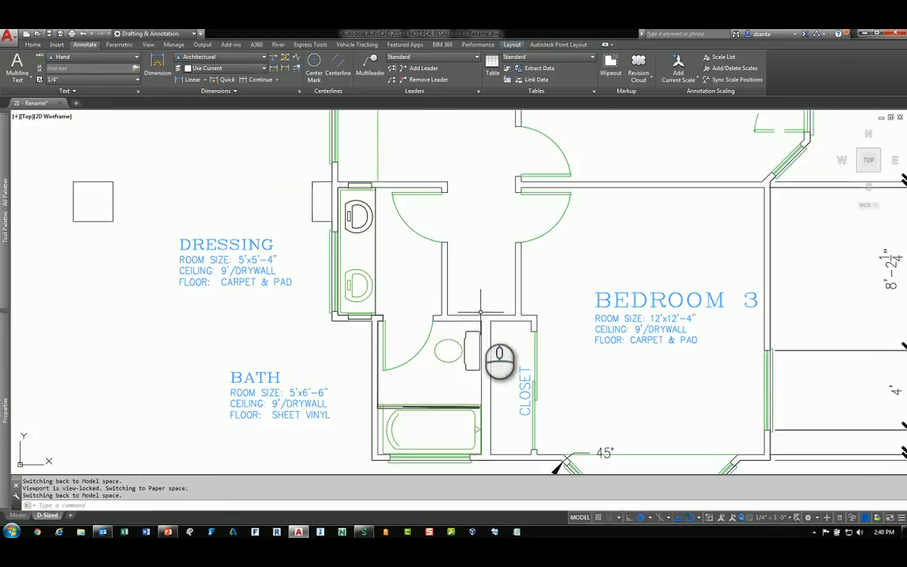
{"action": "left_click", "coordinate": [222, 80]}
{"action": "left_click", "coordinate": [364, 464]}
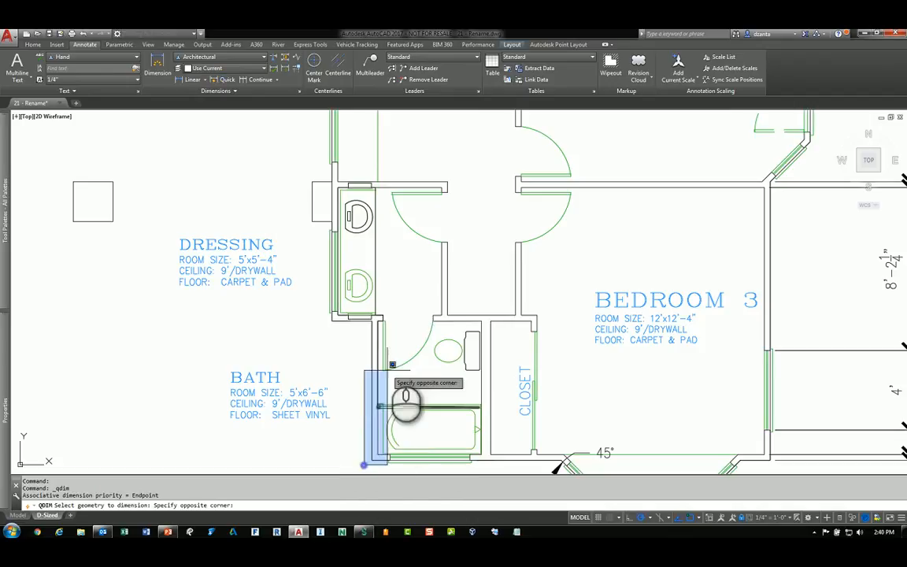
{"action": "left_click", "coordinate": [378, 311]}
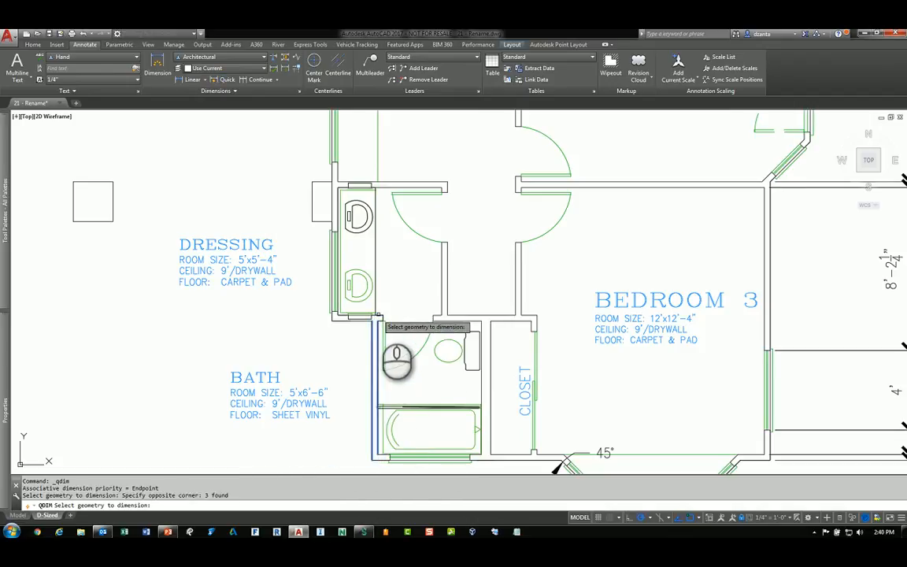
{"action": "key", "text": "Return"}
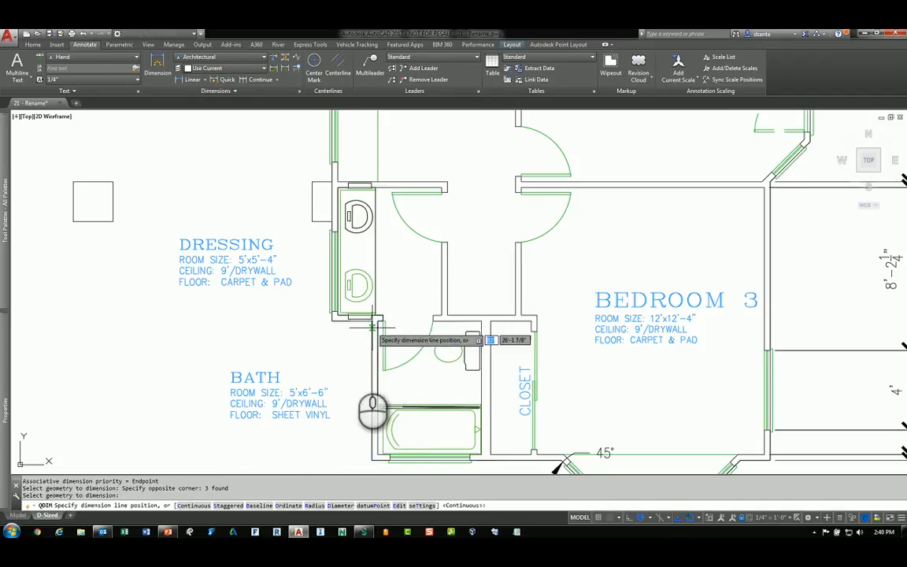
{"action": "left_click", "coordinate": [211, 354]}
{"action": "middle_click_drag", "start_coordinate": [281, 368], "coordinate": [285, 318]}
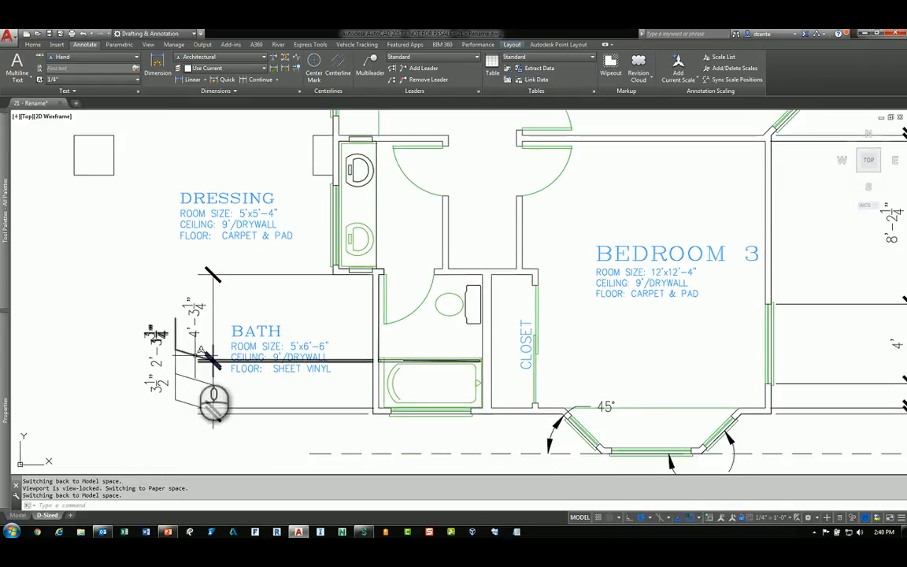
Step: Erase the overlapping extra dimension from the dimension string beside the bath
{"action": "left_click", "coordinate": [193, 356]}
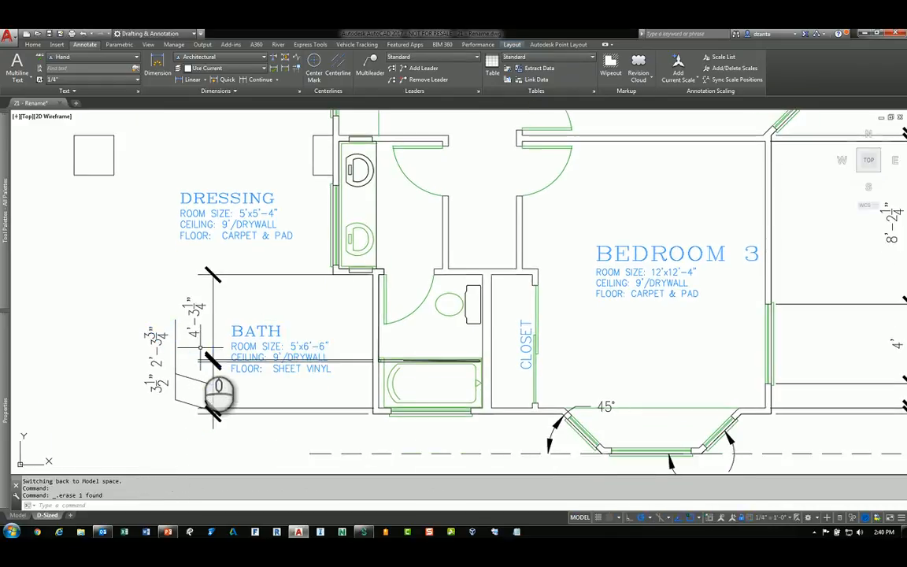
{"action": "left_click", "coordinate": [214, 408]}
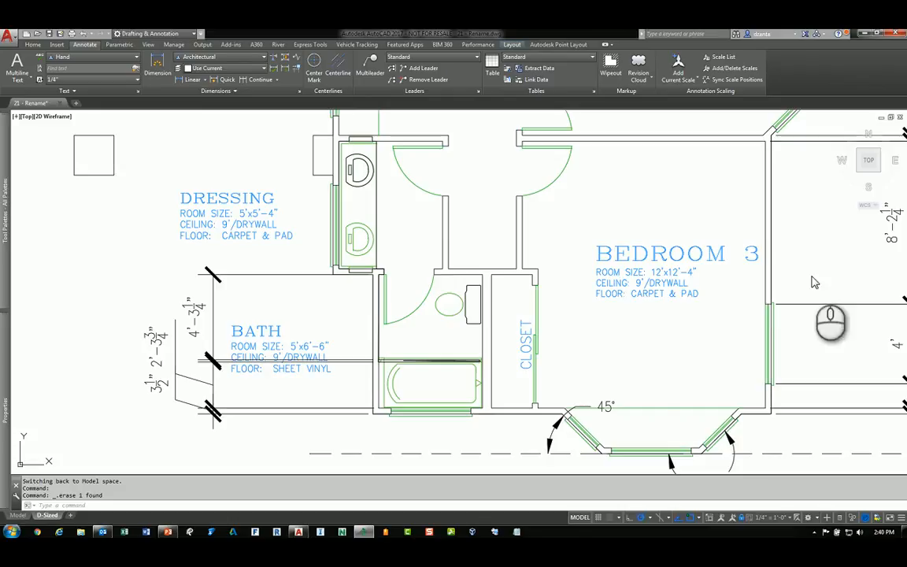
{"action": "scroll", "coordinate": [618, 369], "scroll_direction": "down", "scroll_amount": 5}
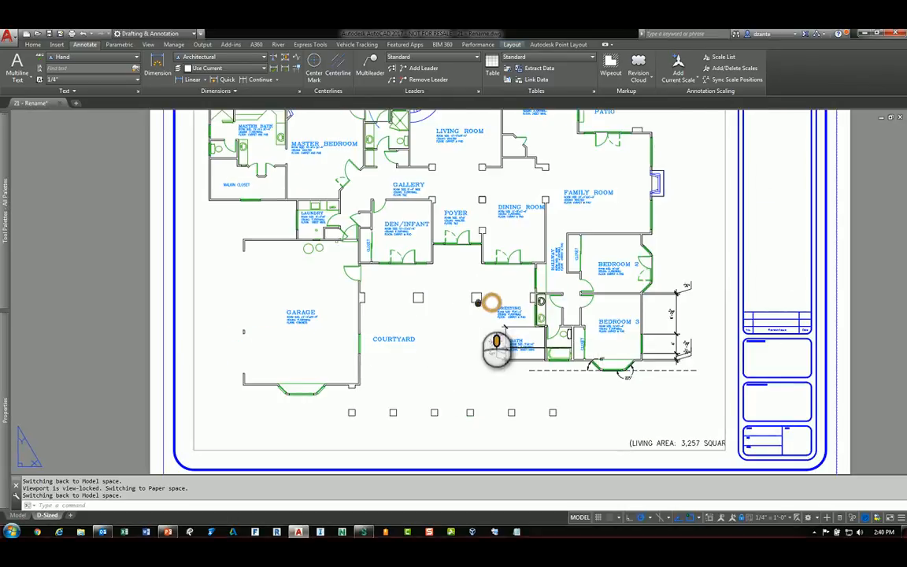
{"action": "scroll", "coordinate": [466, 344], "scroll_direction": "up", "scroll_amount": 5}
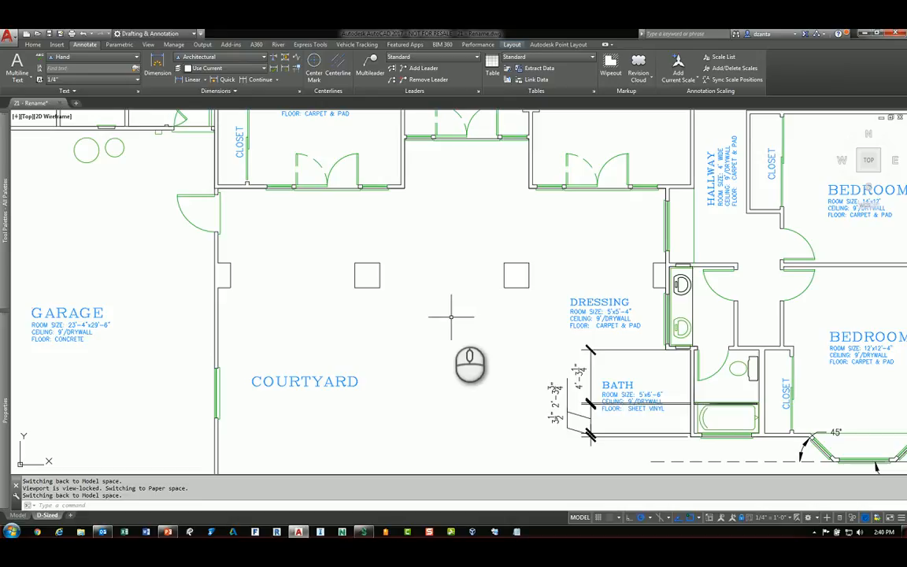
Step: Draw a line between the facing upper corners of the two freestanding square columns in the courtyard
{"action": "middle_click_drag", "start_coordinate": [449, 316], "coordinate": [421, 340]}
{"action": "scroll", "coordinate": [421, 336], "scroll_direction": "up", "scroll_amount": 2}
{"action": "left_click", "coordinate": [400, 310]}
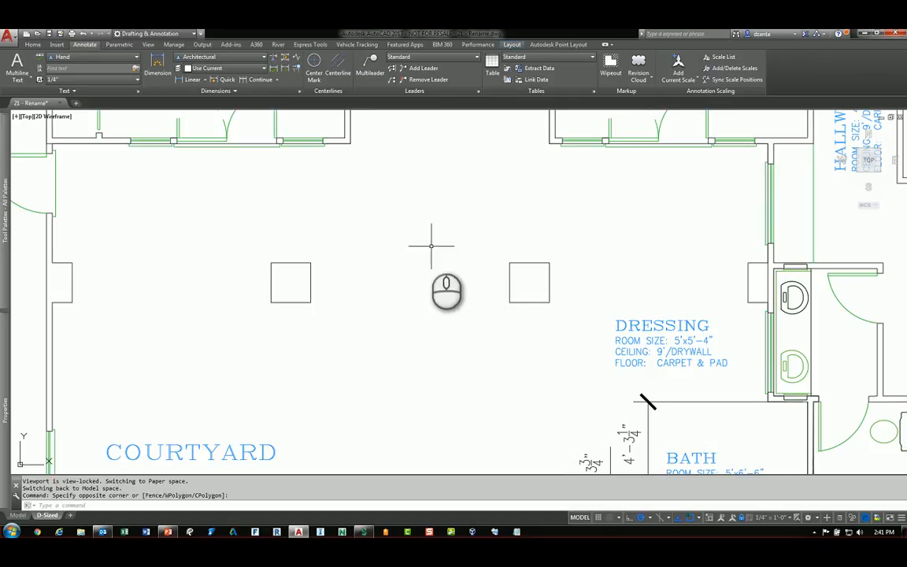
{"action": "type", "text": "L"}
{"action": "key", "text": "Return"}
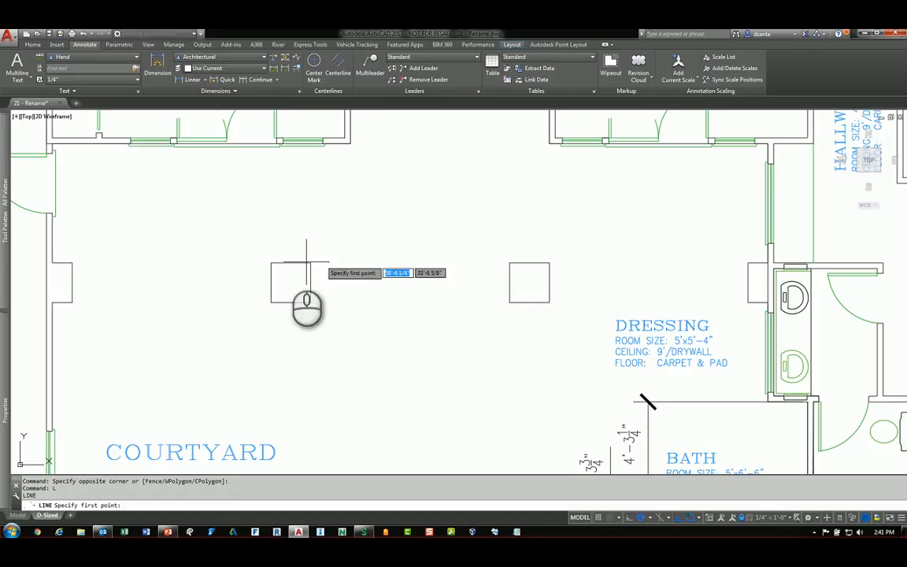
{"action": "left_click", "coordinate": [310, 262]}
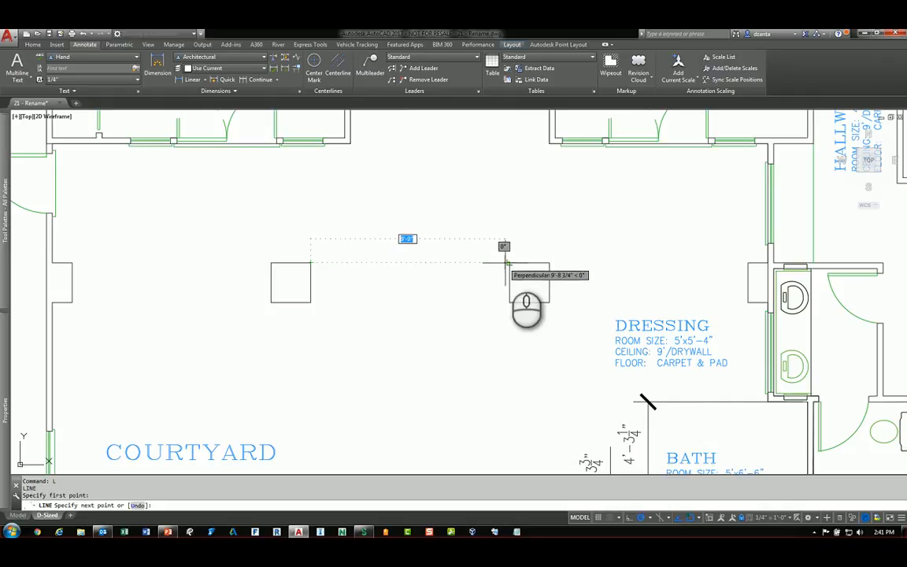
{"action": "left_click", "coordinate": [509, 262]}
{"action": "key", "text": "Return"}
Step: Draw a circle centred on the midpoint of the line between the columns, with a radius of about 2'-6 7/8"
{"action": "key", "text": "Return"}
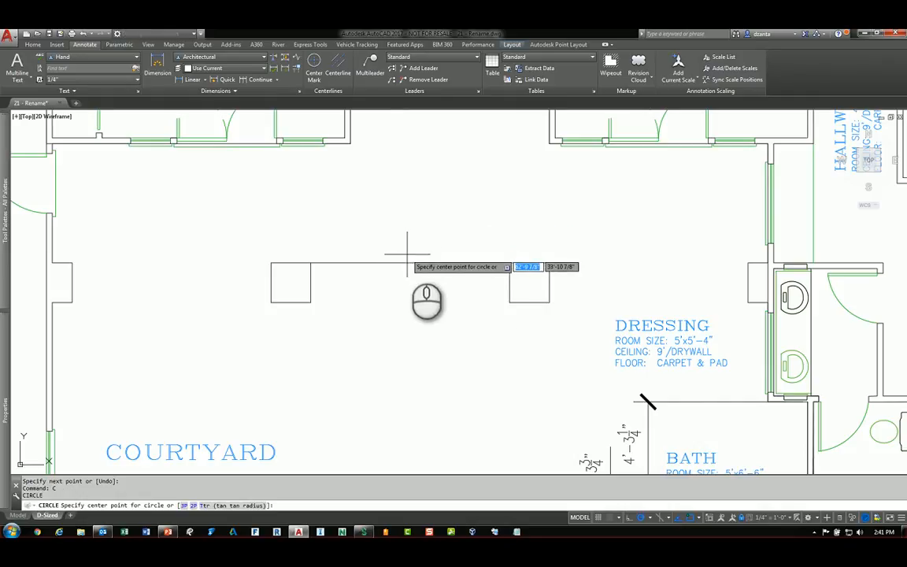
{"action": "left_click", "coordinate": [410, 262]}
{"action": "left_click", "coordinate": [417, 211]}
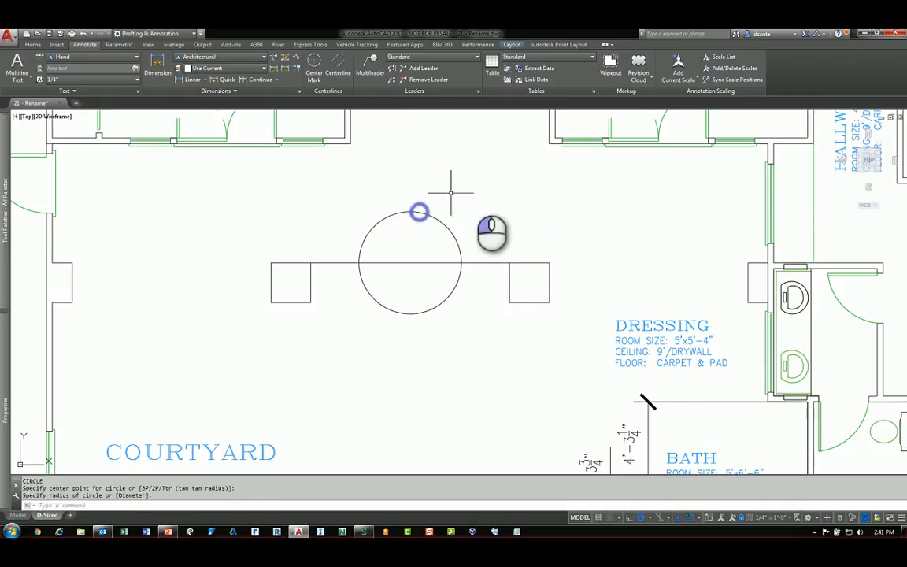
Step: Erase the circle together with the construction line between the two courtyard columns
{"action": "left_click", "coordinate": [482, 213]}
{"action": "left_click", "coordinate": [455, 268]}
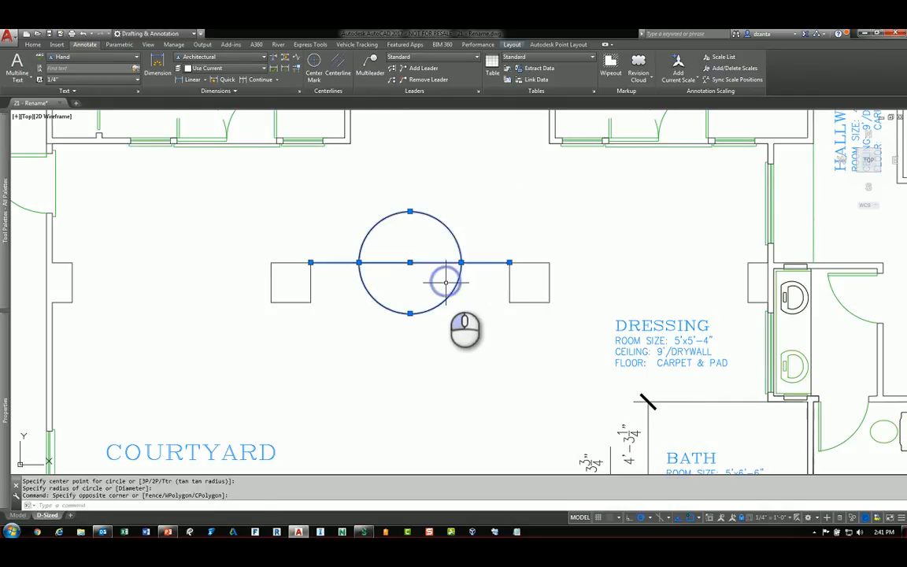
{"action": "type", "text": "e"}
{"action": "key", "text": "Return"}
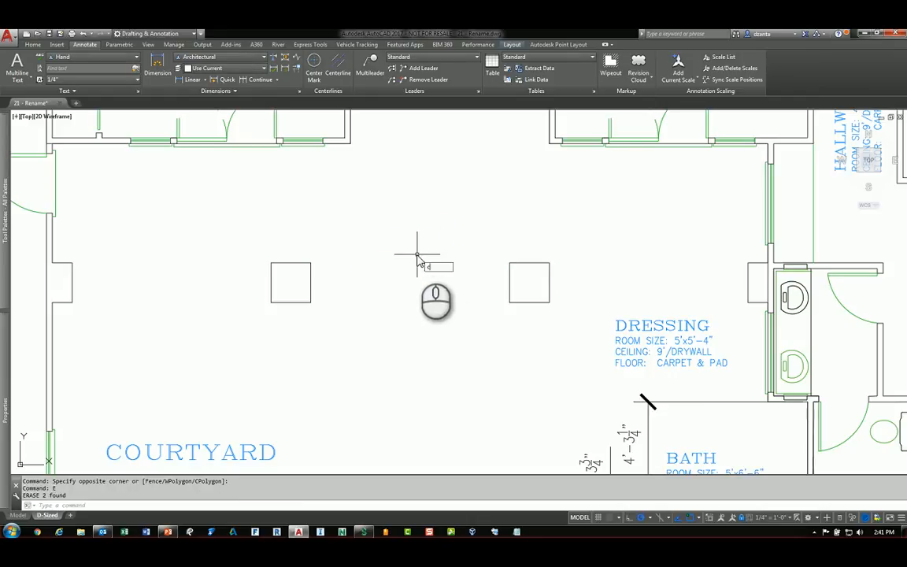
Step: Turn off Ortho and draw a circle of about 1'-10 1/8" radius, centred with Mid Between 2 Points on the columns' facing upper corners
{"action": "key", "text": "Return"}
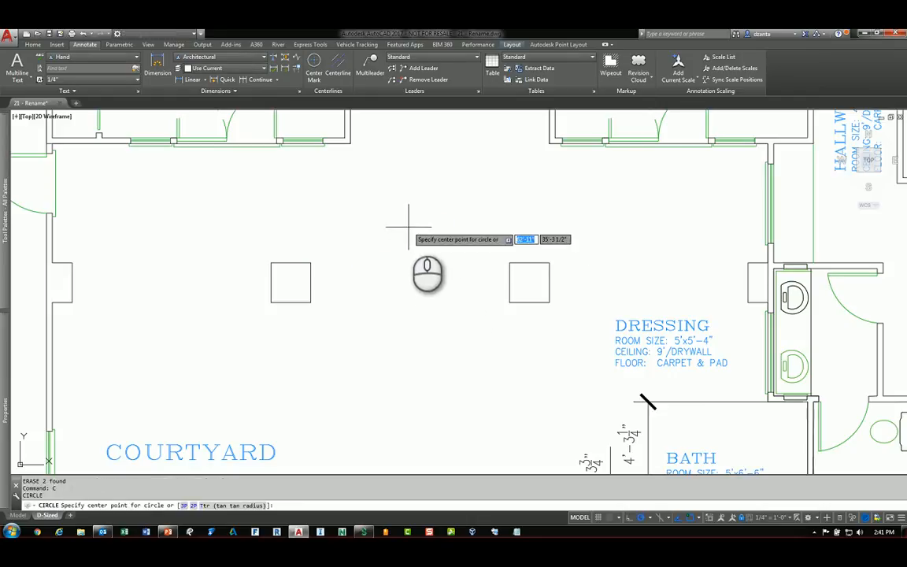
{"action": "key", "text": "F8"}
{"action": "right_click", "coordinate": [407, 227], "text": "shift"}
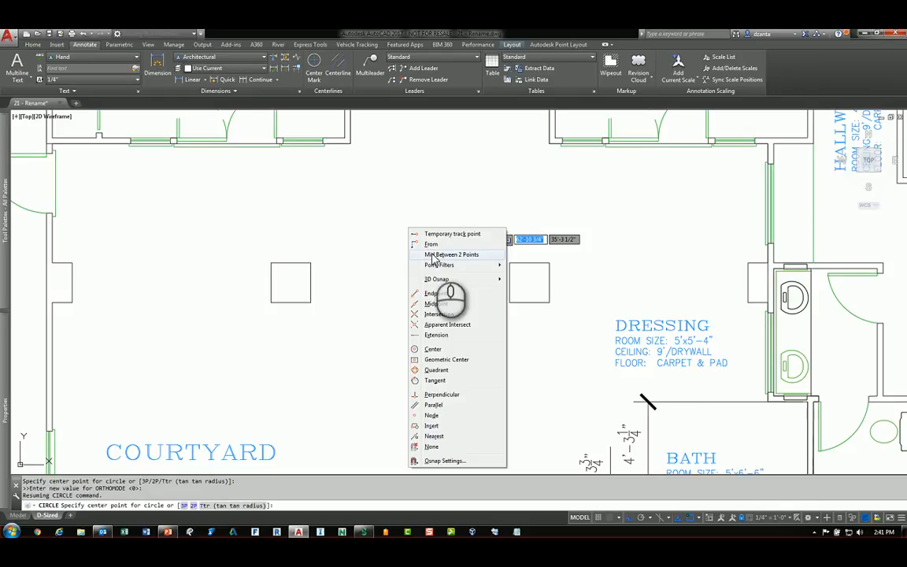
{"action": "left_click", "coordinate": [432, 256]}
{"action": "left_click", "coordinate": [311, 262]}
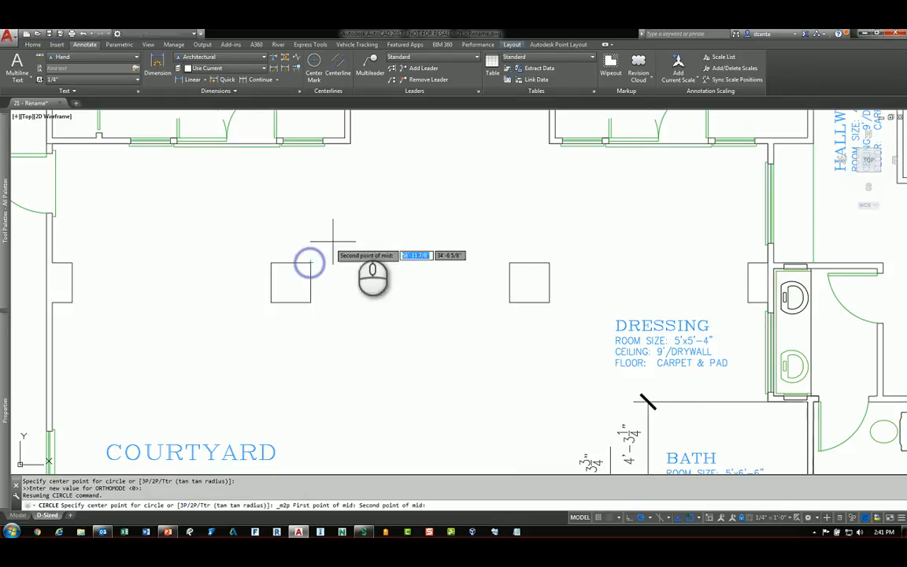
{"action": "left_click", "coordinate": [510, 262]}
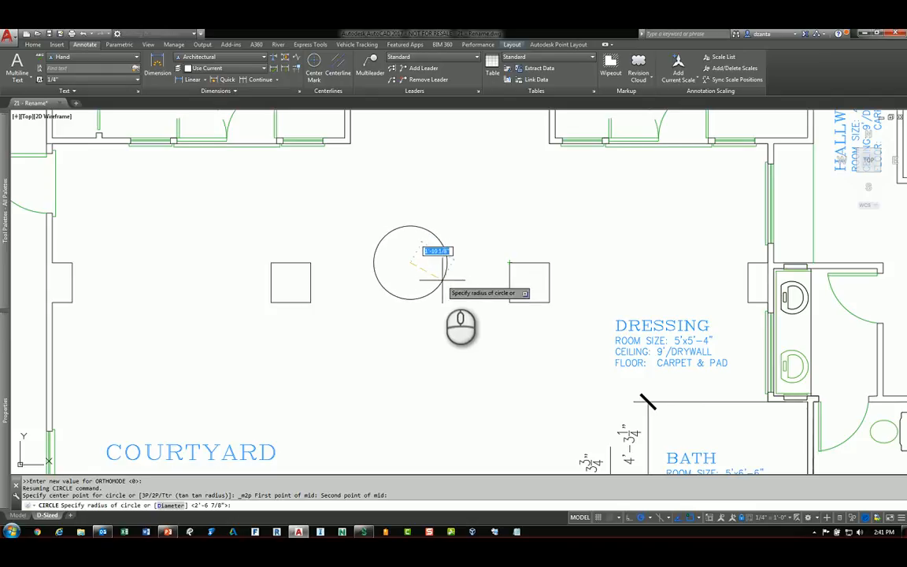
{"action": "left_click", "coordinate": [442, 278]}
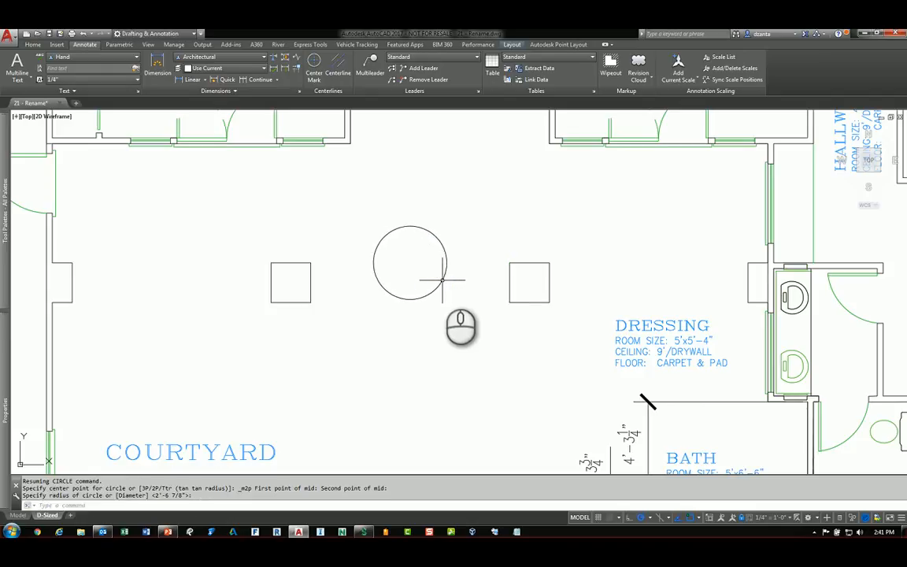
Step: Erase the circle between the two courtyard columns
{"action": "left_click", "coordinate": [450, 290]}
{"action": "left_click", "coordinate": [433, 273]}
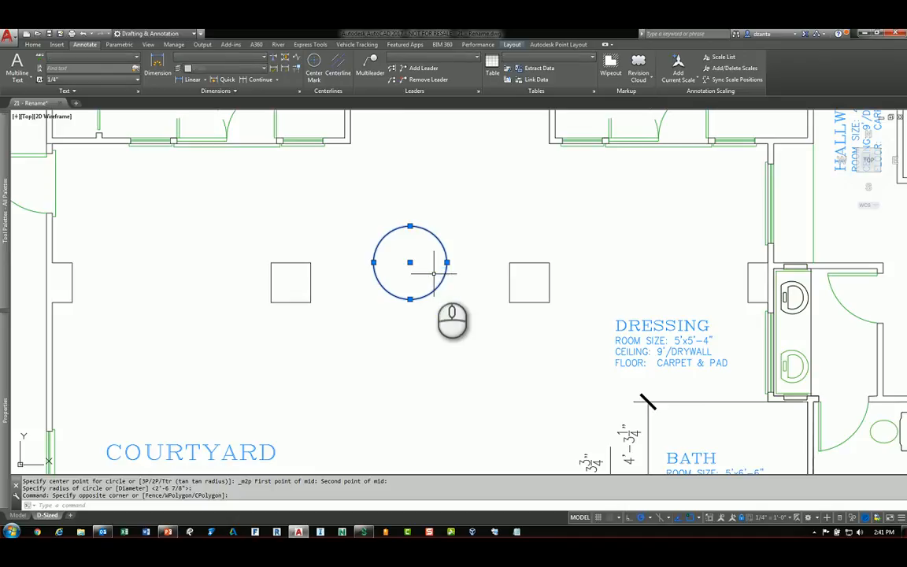
{"action": "type", "text": "e"}
{"action": "key", "text": "Return"}
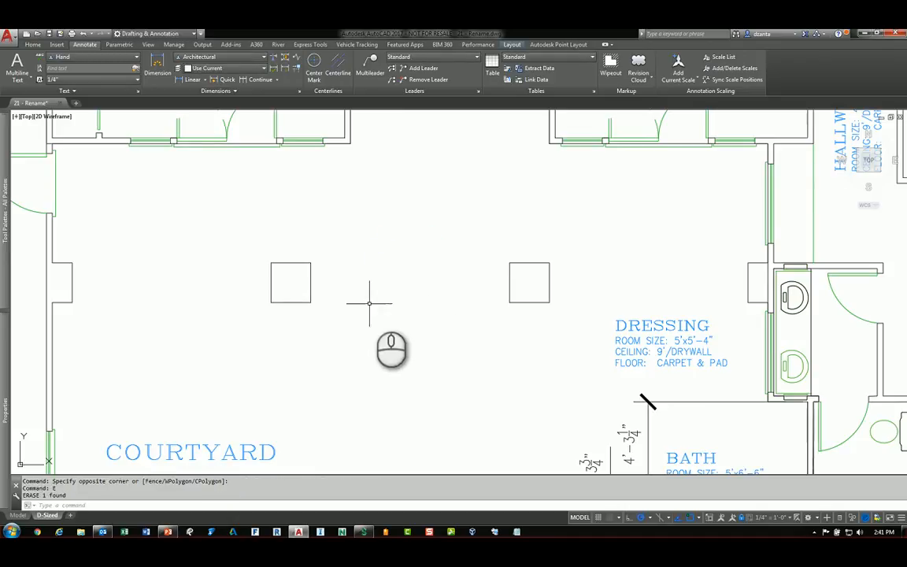
Step: Draw a circle centred with Mid Between 2 Points on the left column's outer lower corner and the right column's outer upper corner
{"action": "type", "text": "c"}
{"action": "key", "text": "Return"}
{"action": "right_click", "coordinate": [414, 273], "text": "shift"}
{"action": "left_click", "coordinate": [442, 300]}
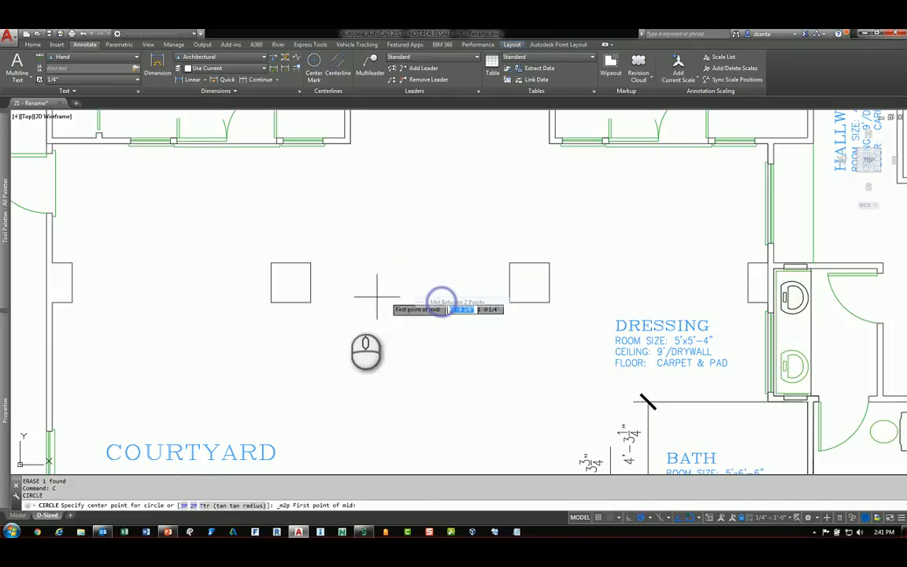
{"action": "left_click", "coordinate": [271, 303]}
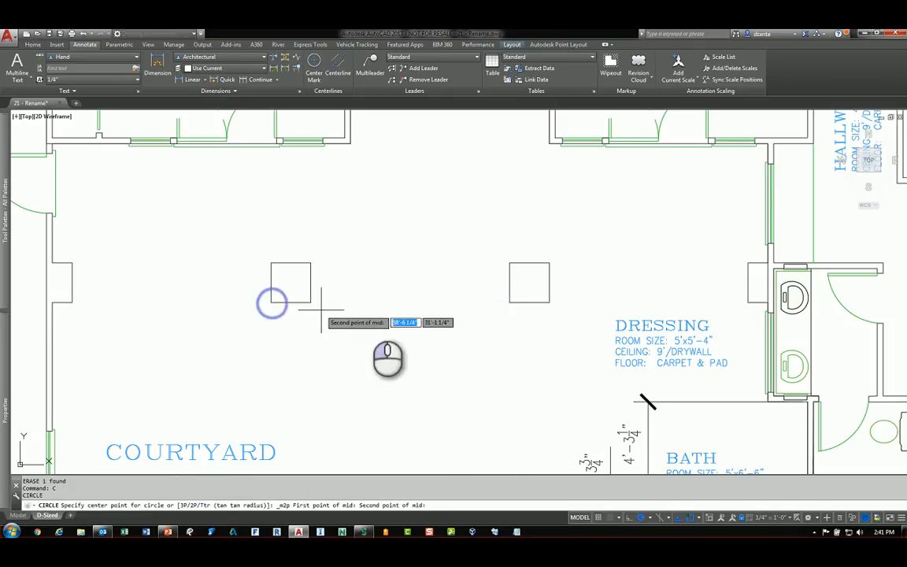
{"action": "left_click", "coordinate": [549, 263]}
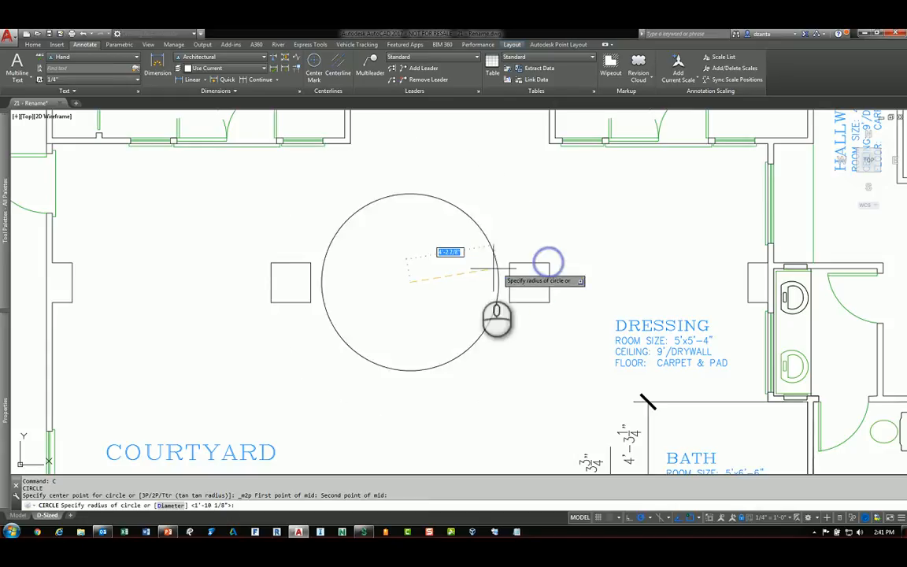
{"action": "left_click", "coordinate": [435, 281]}
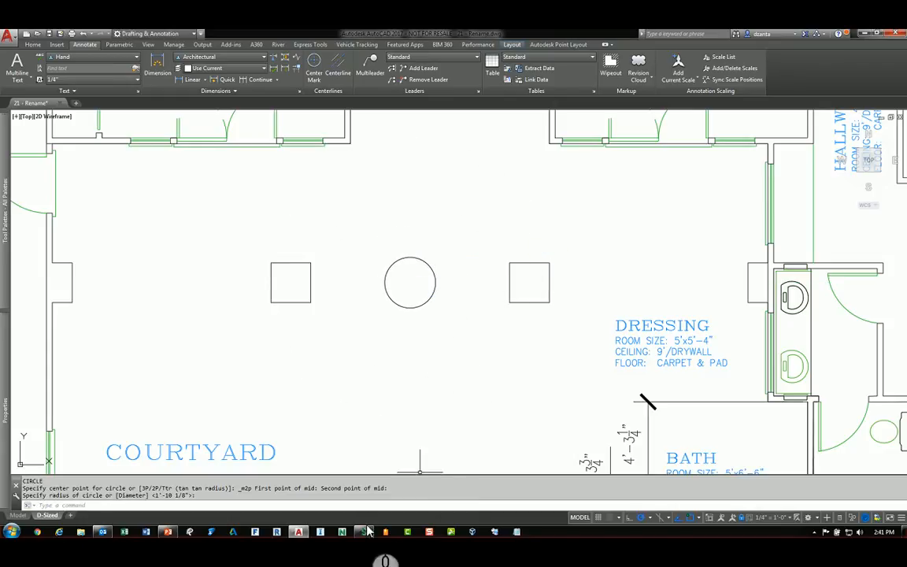
Step: Delete the 225° angular dimension at the bay window of Bedroom 3
{"action": "scroll", "coordinate": [571, 297], "scroll_direction": "down", "scroll_amount": 2}
{"action": "middle_click_drag", "start_coordinate": [601, 313], "coordinate": [521, 280]}
{"action": "middle_click_drag", "start_coordinate": [628, 316], "coordinate": [524, 281]}
{"action": "middle_click_drag", "start_coordinate": [668, 346], "coordinate": [501, 313]}
{"action": "scroll", "coordinate": [585, 361], "scroll_direction": "up", "scroll_amount": 2}
{"action": "middle_click_drag", "start_coordinate": [645, 379], "coordinate": [578, 308]}
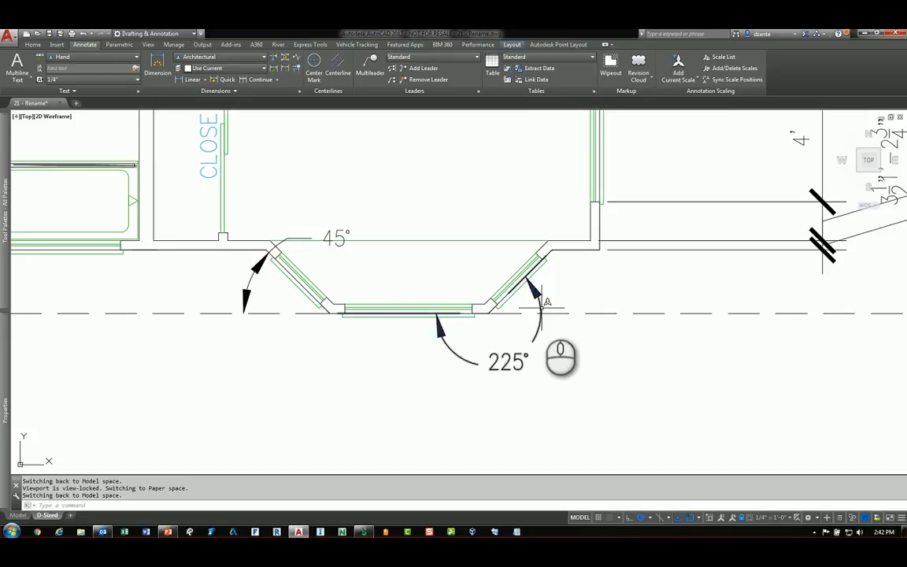
{"action": "left_click", "coordinate": [465, 360]}
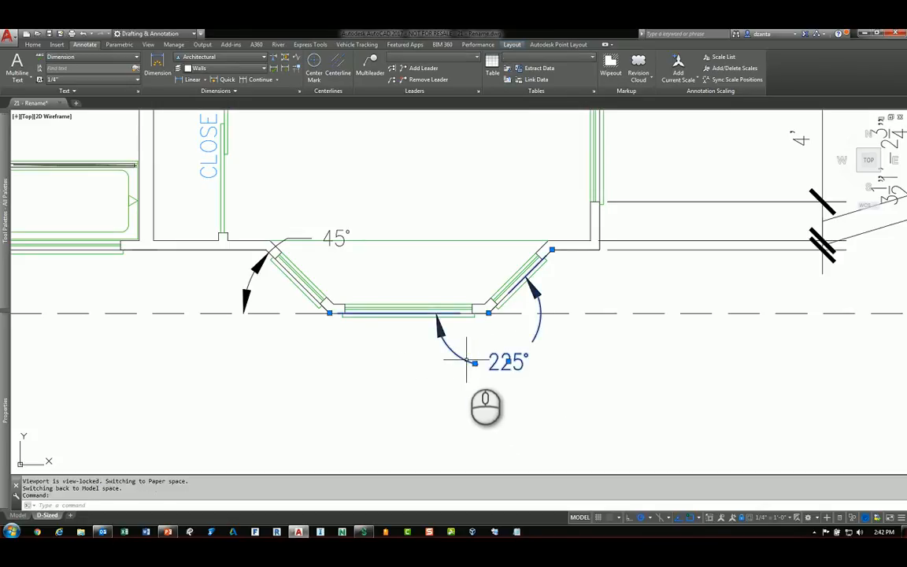
{"action": "key", "text": "Delete"}
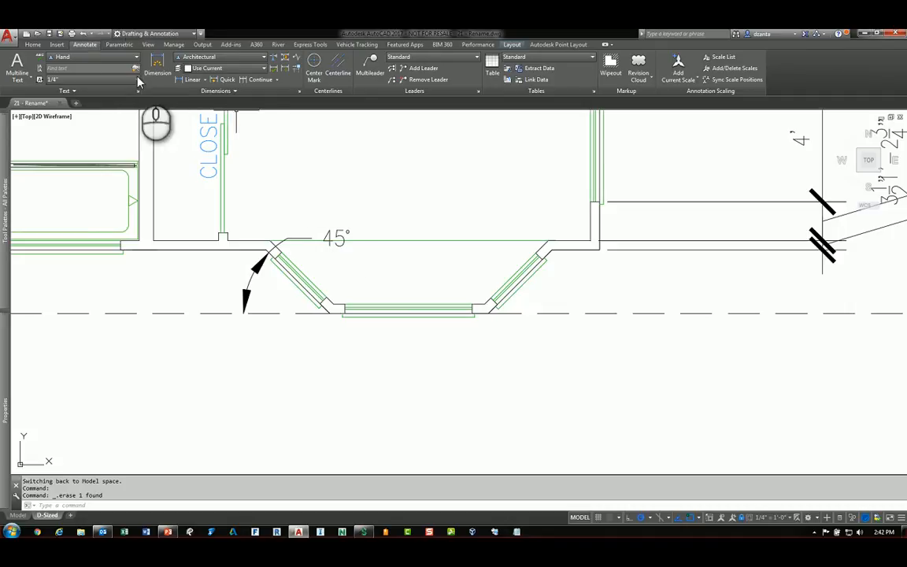
Step: Add an angular dimension by vertex at the bay window's lower right outer corner, measuring the exterior angle, with its arc below the bay
{"action": "left_click", "coordinate": [206, 79]}
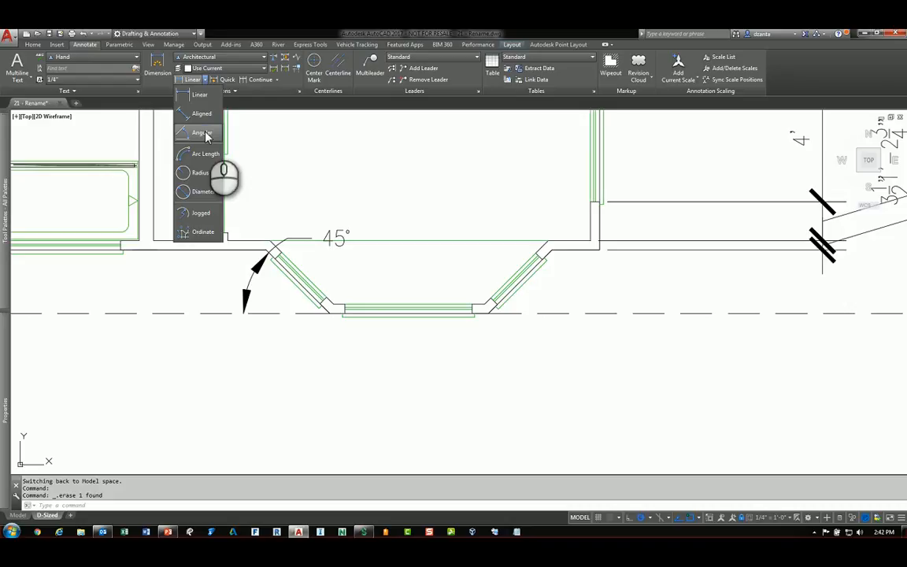
{"action": "left_click", "coordinate": [204, 133]}
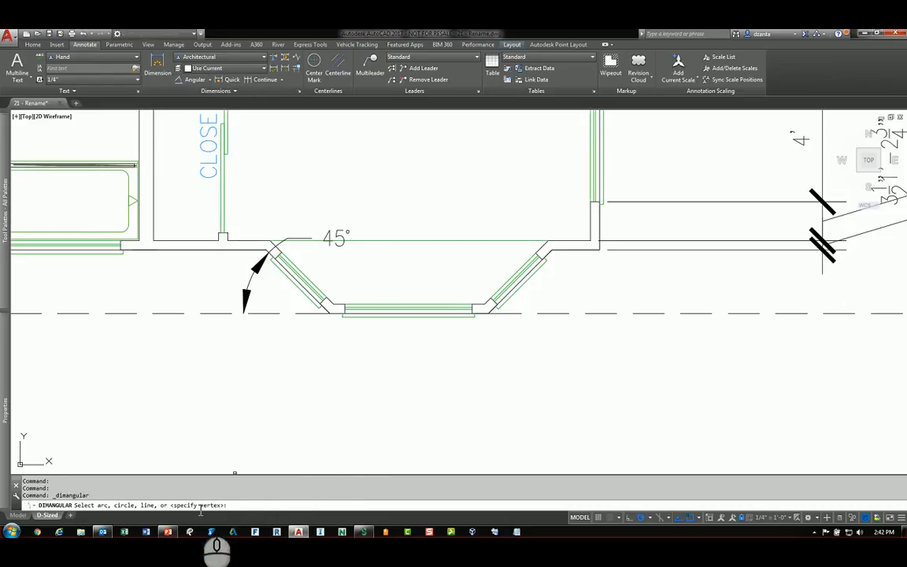
{"action": "right_click", "coordinate": [426, 367]}
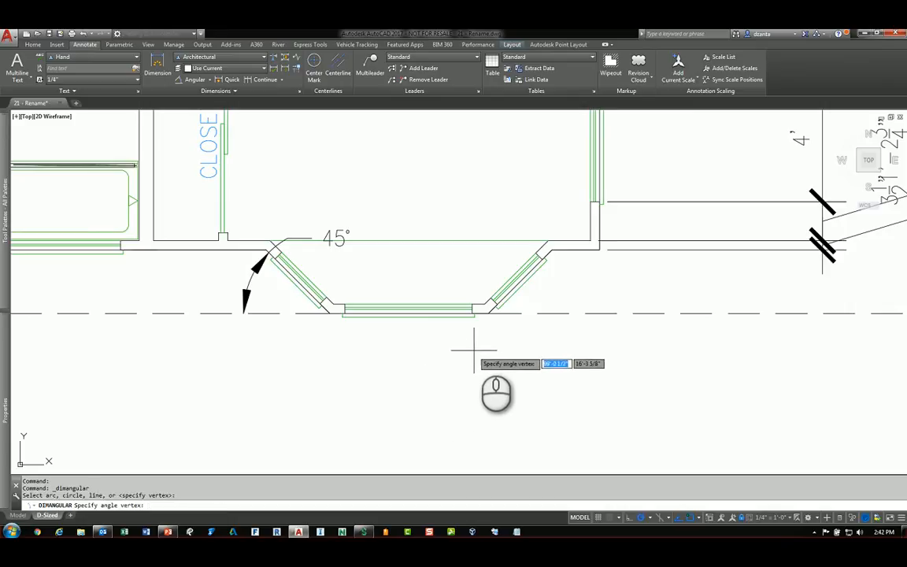
{"action": "left_click", "coordinate": [488, 313]}
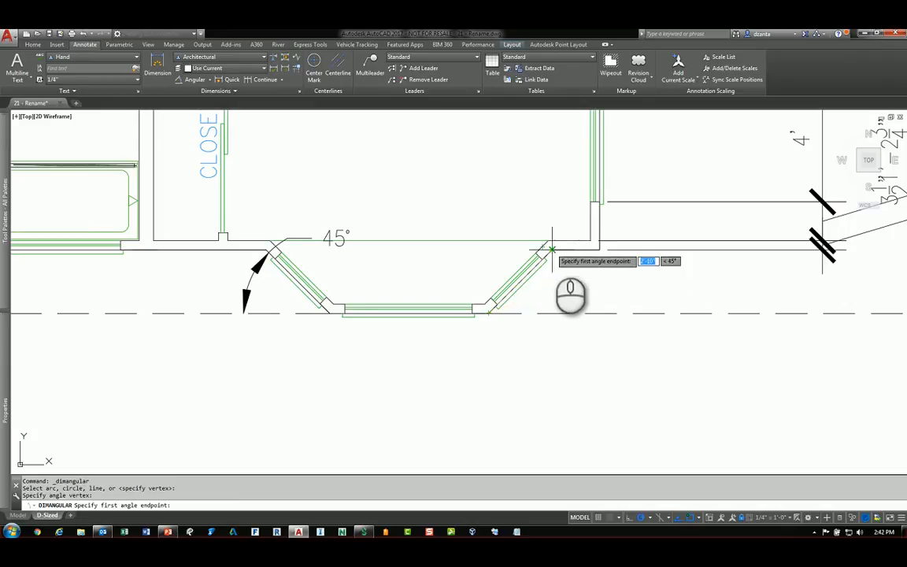
{"action": "left_click", "coordinate": [551, 250]}
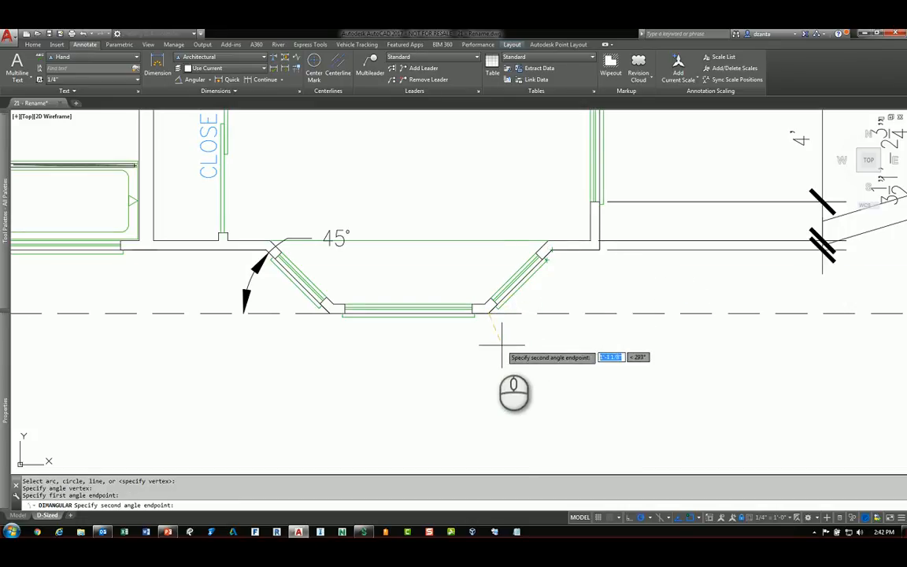
{"action": "left_click", "coordinate": [329, 313]}
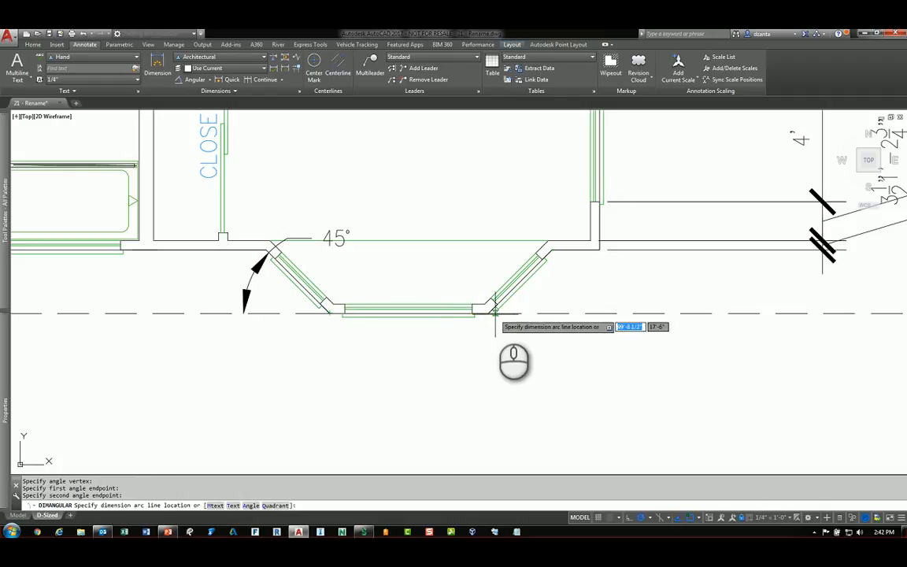
{"action": "left_click", "coordinate": [496, 367]}
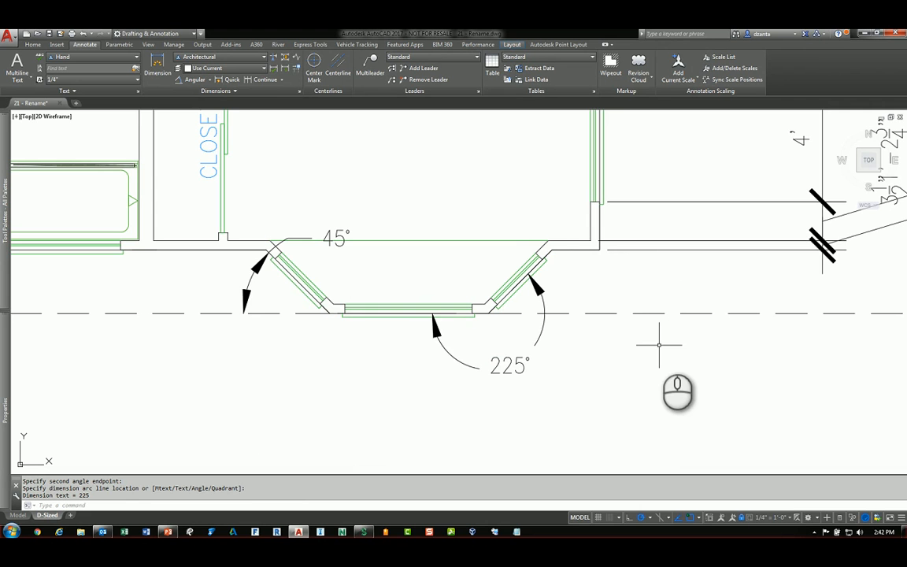
Step: Set the ZOOMFACTOR system variable to a lower value and try zooming in on the Bedroom 3 bay window
{"action": "scroll", "coordinate": [555, 299], "scroll_direction": "down", "scroll_amount": 3}
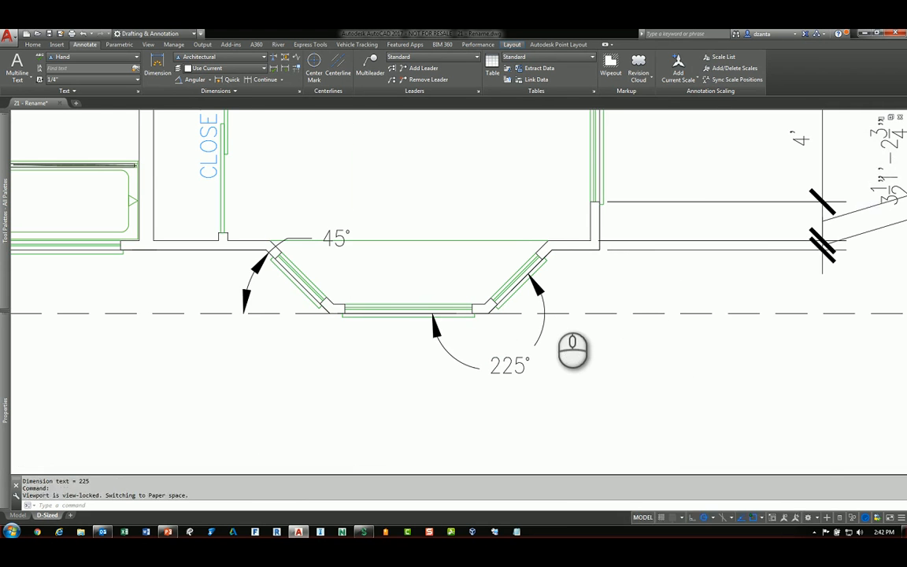
{"action": "scroll", "coordinate": [592, 404], "scroll_direction": "down", "scroll_amount": 2}
{"action": "scroll", "coordinate": [593, 403], "scroll_direction": "up", "scroll_amount": 4}
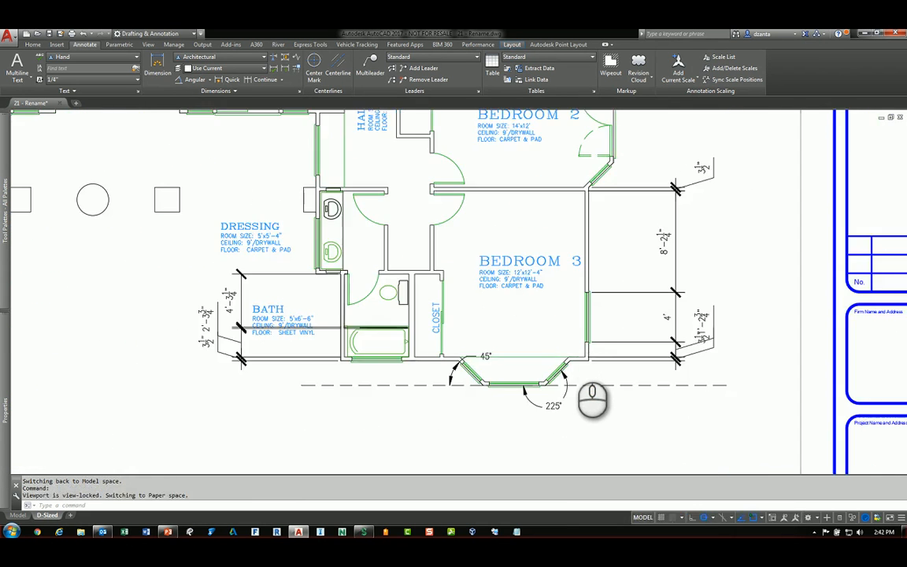
{"action": "scroll", "coordinate": [593, 400], "scroll_direction": "down", "scroll_amount": 5}
{"action": "scroll", "coordinate": [592, 399], "scroll_direction": "up", "scroll_amount": 5}
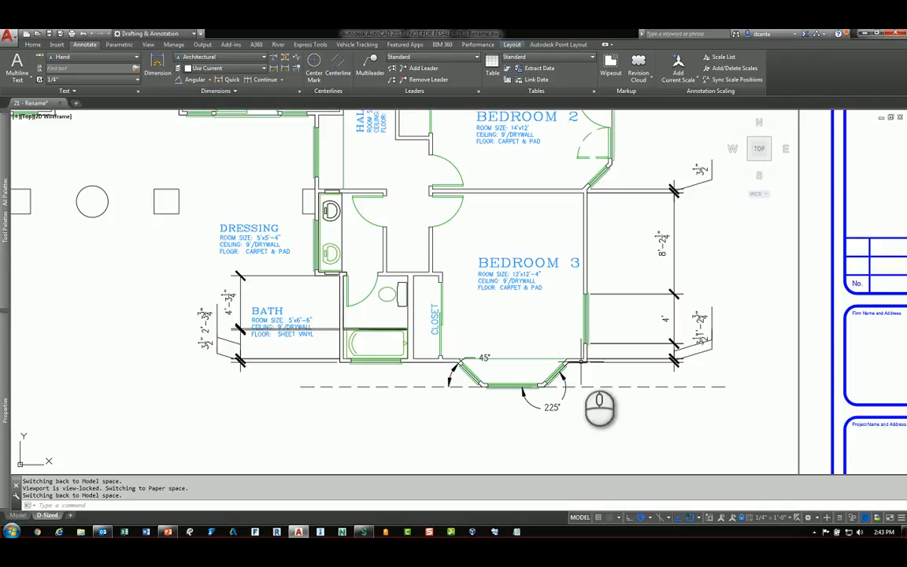
{"action": "type", "text": "ZOOMFACTOR"}
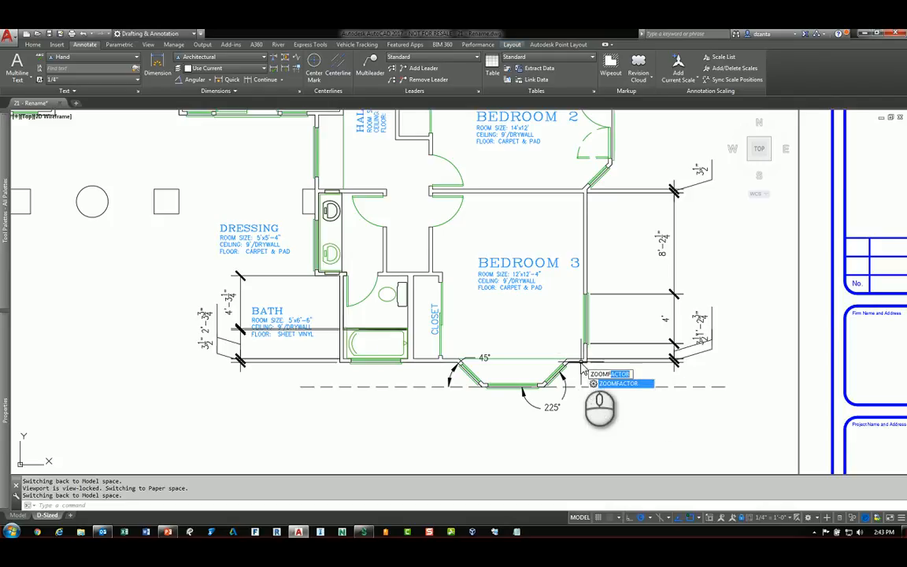
{"action": "key", "text": "Return"}
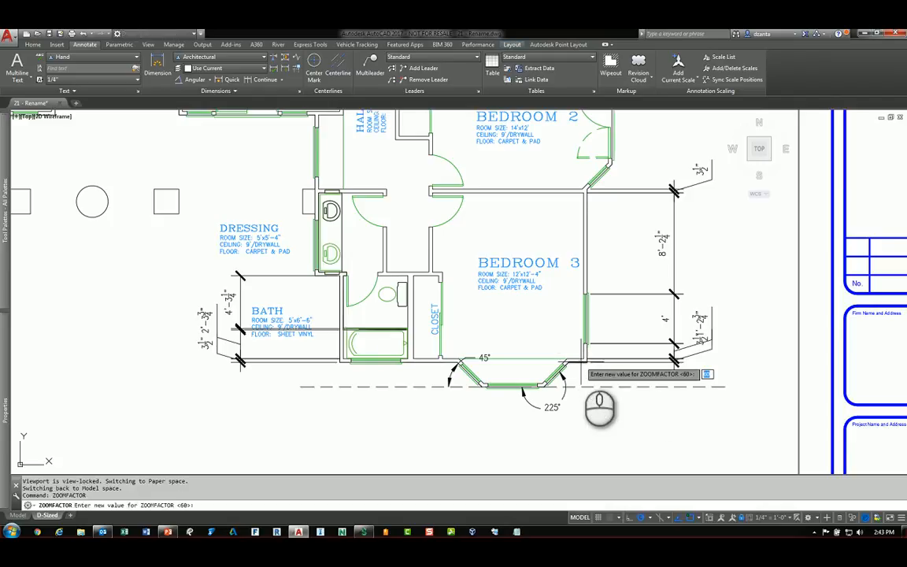
{"action": "type", "text": "0"}
{"action": "key", "text": "Return"}
{"action": "scroll", "coordinate": [585, 356], "scroll_direction": "up", "scroll_amount": 4}
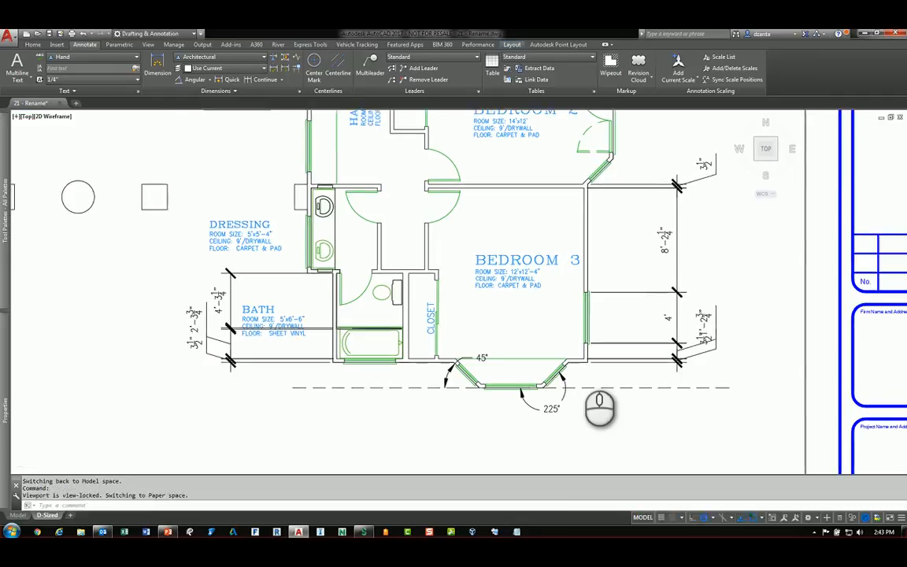
{"action": "scroll", "coordinate": [585, 355], "scroll_direction": "up", "scroll_amount": 2}
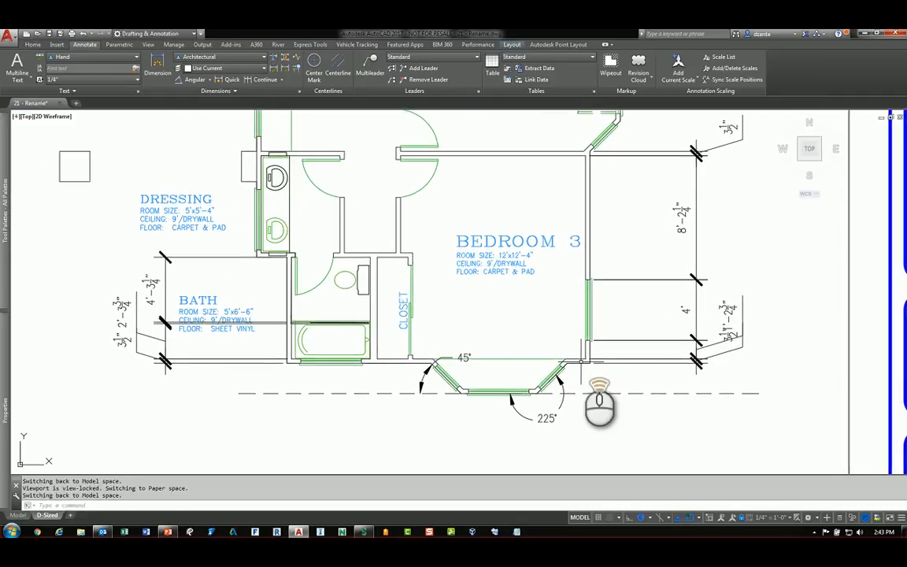
Step: Set the ZOOMFACTOR system variable to 100 and try zooming in and out around the Bedroom 3 bay window
{"action": "scroll", "coordinate": [582, 360], "scroll_direction": "down", "scroll_amount": 7}
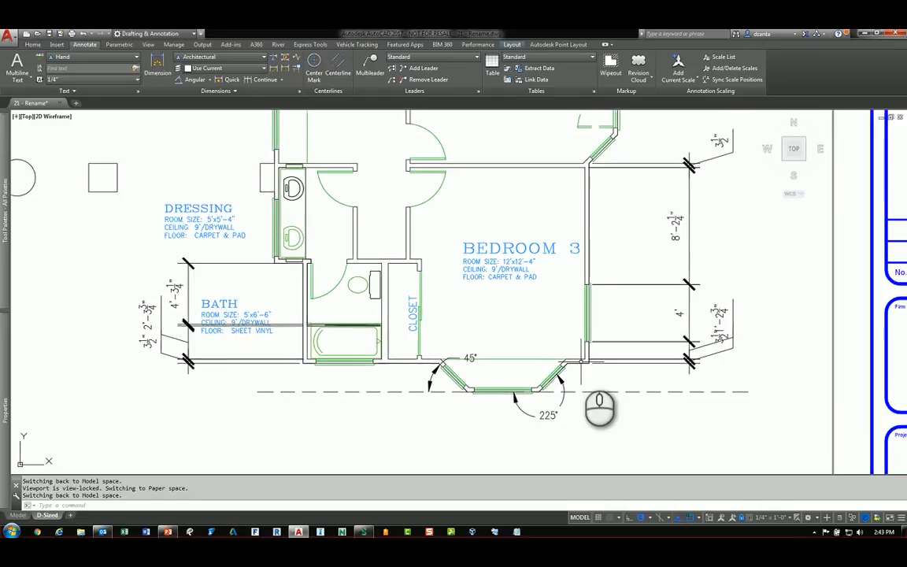
{"action": "scroll", "coordinate": [582, 361], "scroll_direction": "up", "scroll_amount": 7}
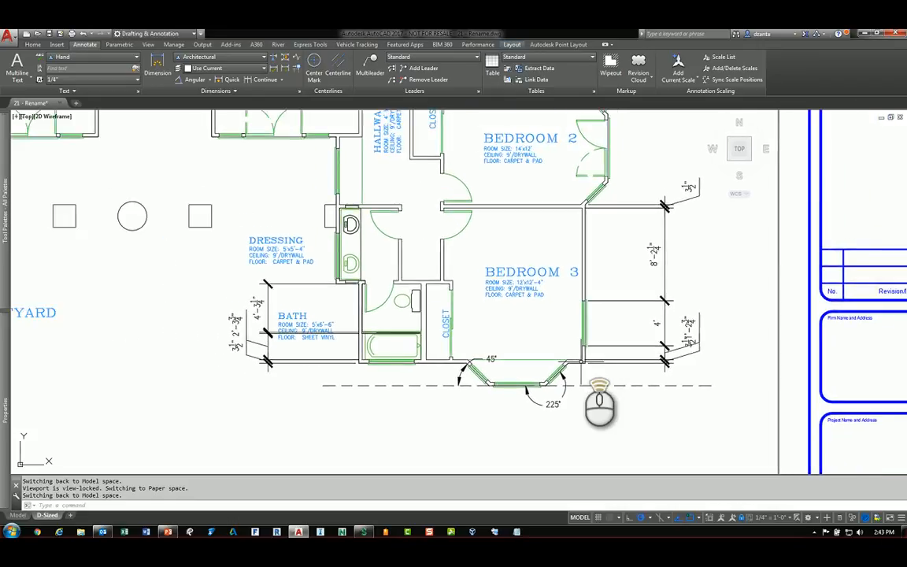
{"action": "scroll", "coordinate": [582, 360], "scroll_direction": "up", "scroll_amount": 1}
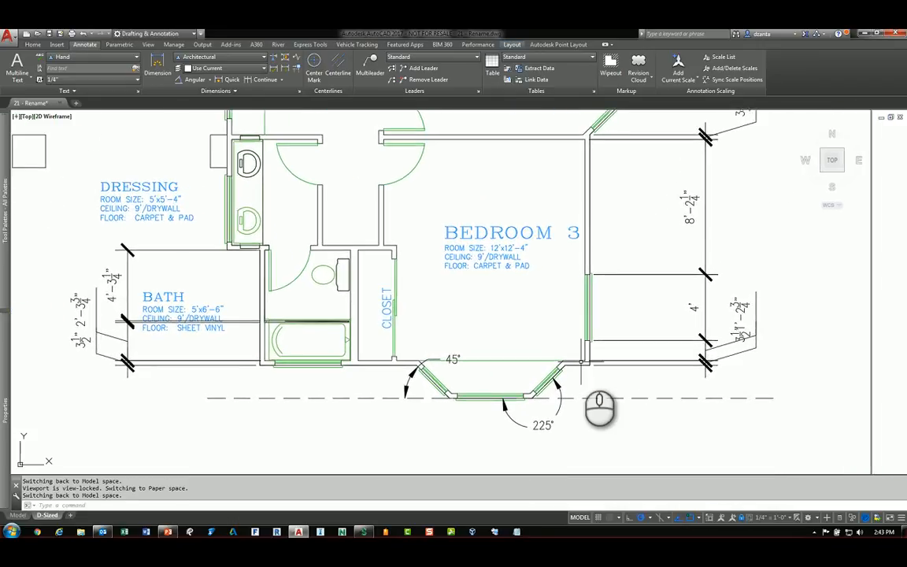
{"action": "type", "text": "ZOOMFACTOR"}
{"action": "key", "text": "Return"}
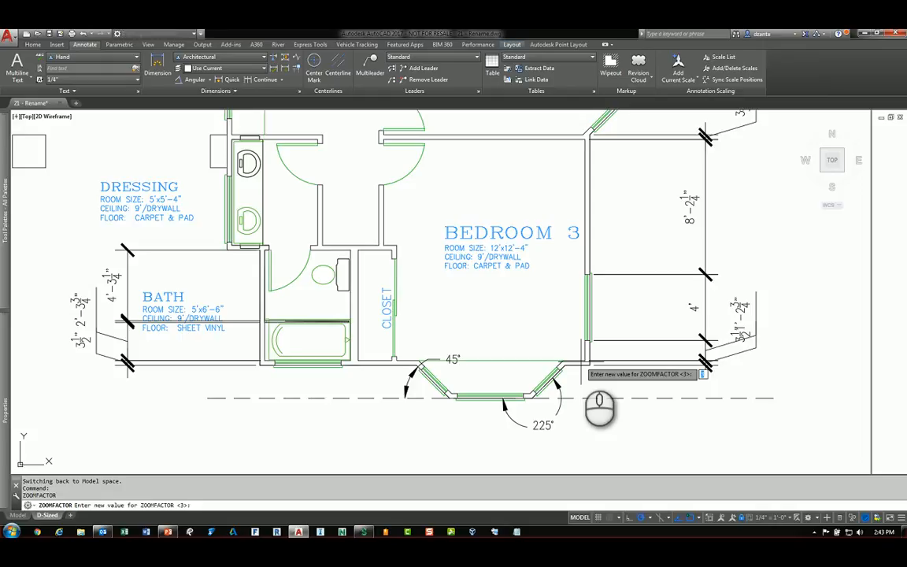
{"action": "type", "text": "100"}
{"action": "key", "text": "Return"}
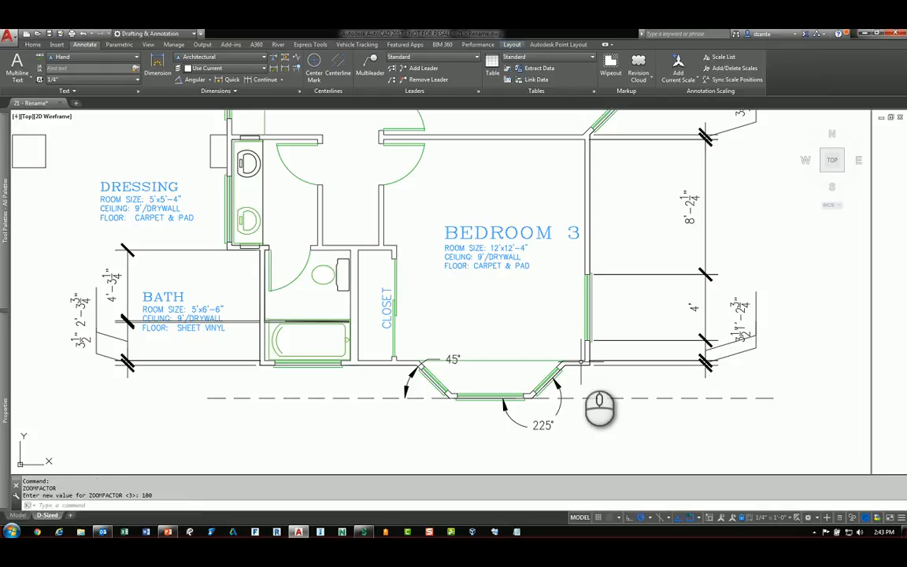
{"action": "scroll", "coordinate": [582, 360], "scroll_direction": "up", "scroll_amount": 2}
{"action": "scroll", "coordinate": [582, 360], "scroll_direction": "down", "scroll_amount": 2}
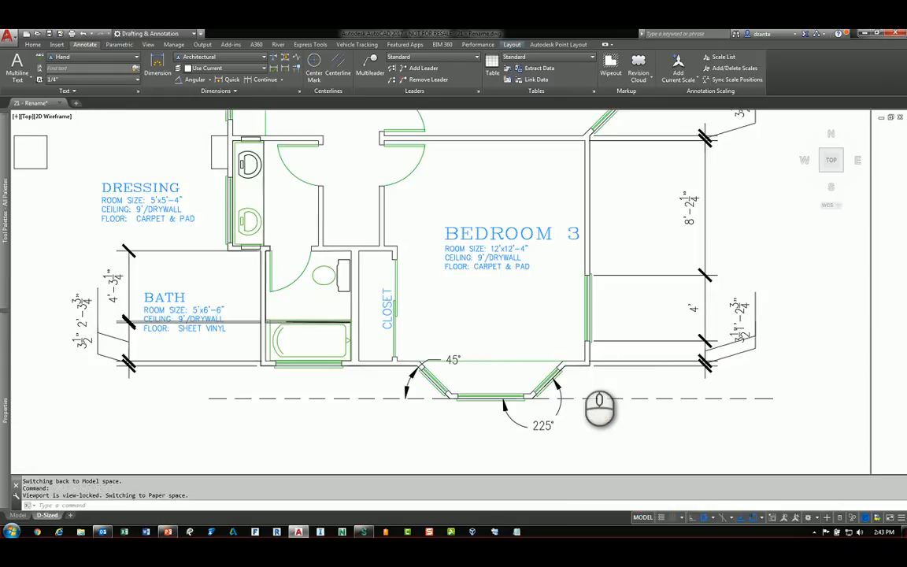
{"action": "scroll", "coordinate": [581, 360], "scroll_direction": "down", "scroll_amount": 1}
{"action": "scroll", "coordinate": [581, 361], "scroll_direction": "up", "scroll_amount": 1}
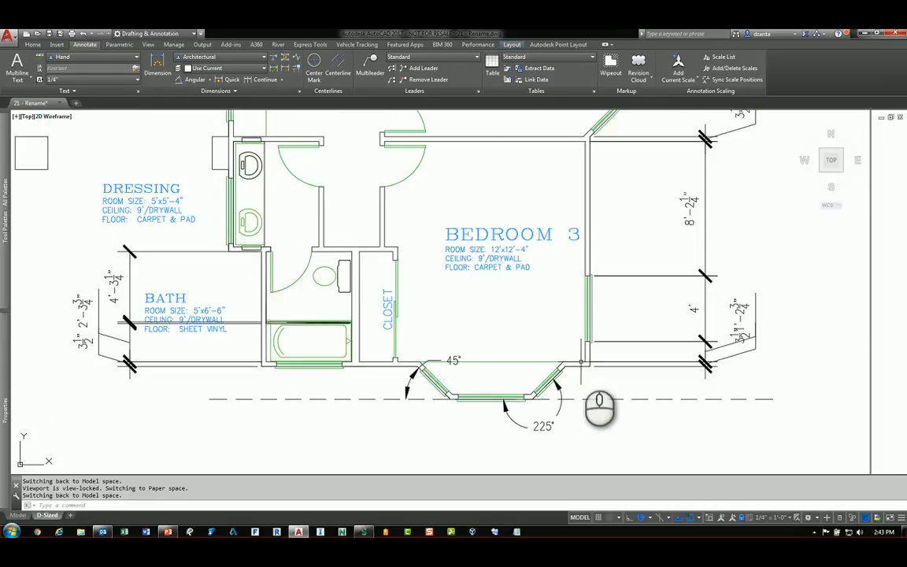
Step: Set the ZOOMFACTOR system variable to 60 and switch from the layout viewport's model space to paper space
{"action": "key", "text": "Return"}
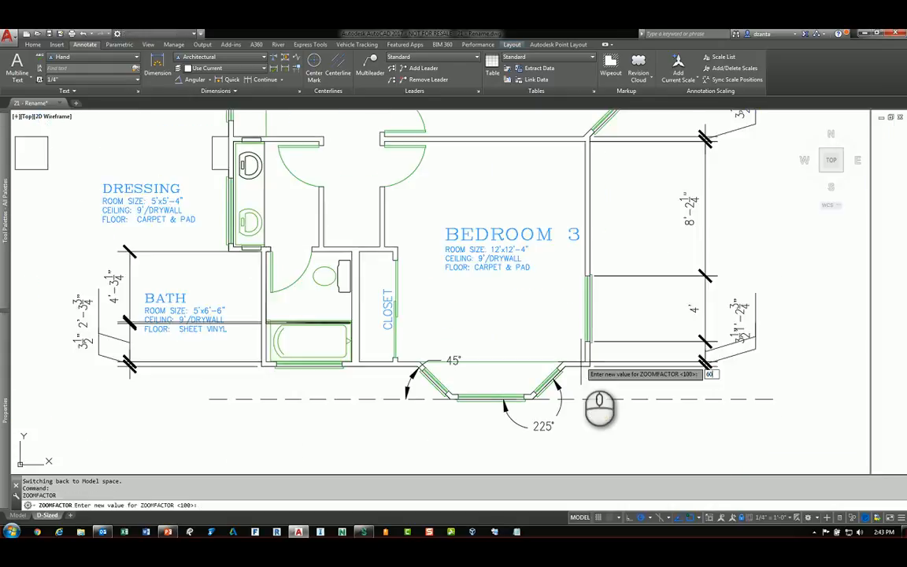
{"action": "type", "text": "60"}
{"action": "key", "text": "Return"}
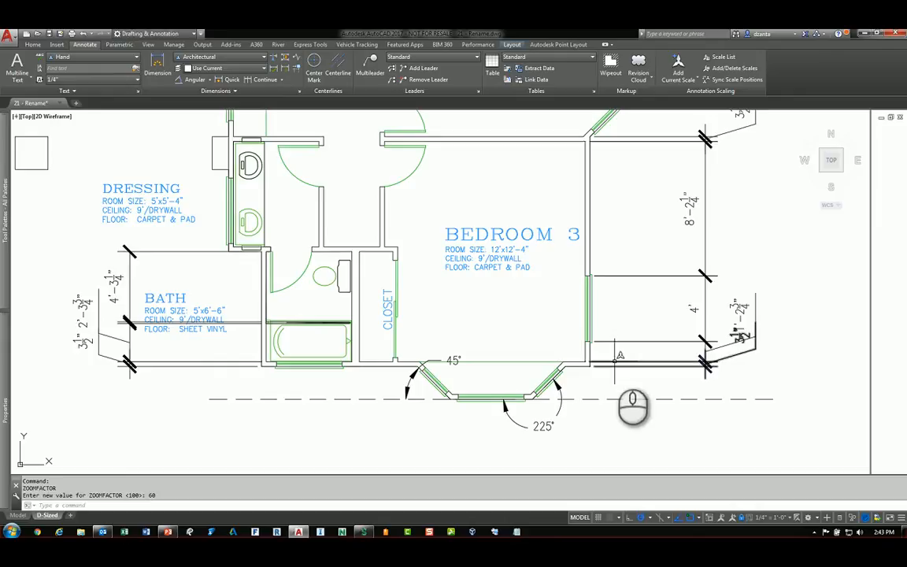
{"action": "double_click", "coordinate": [880, 304]}
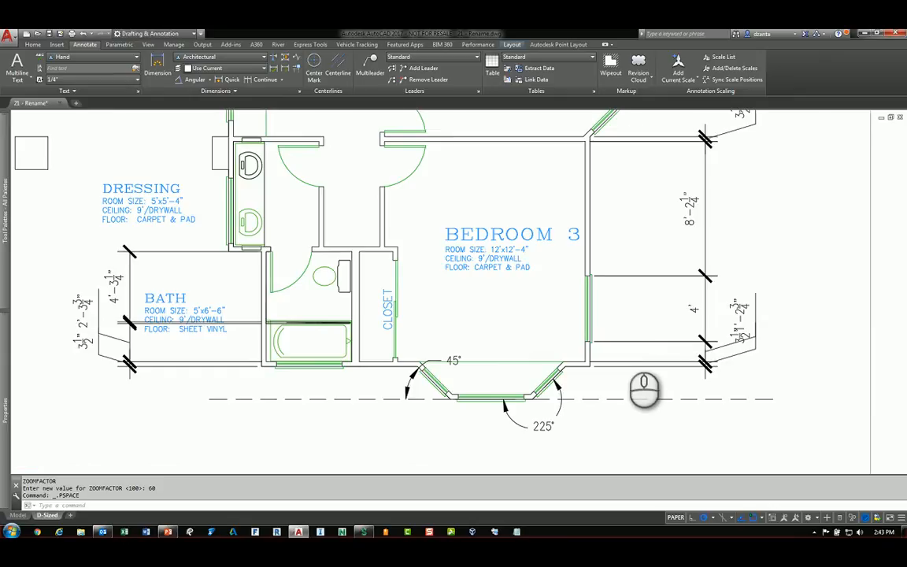
{"action": "scroll", "coordinate": [625, 343], "scroll_direction": "down", "scroll_amount": 2}
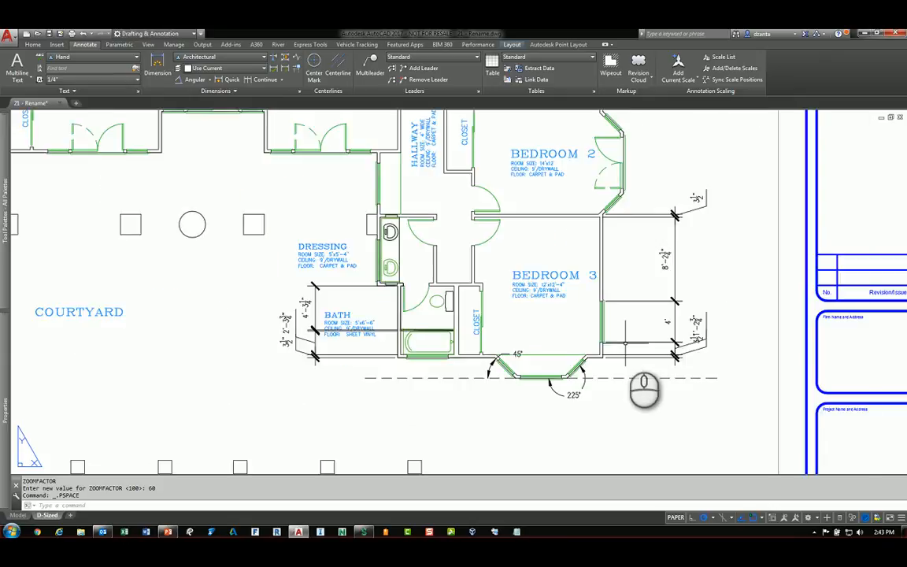